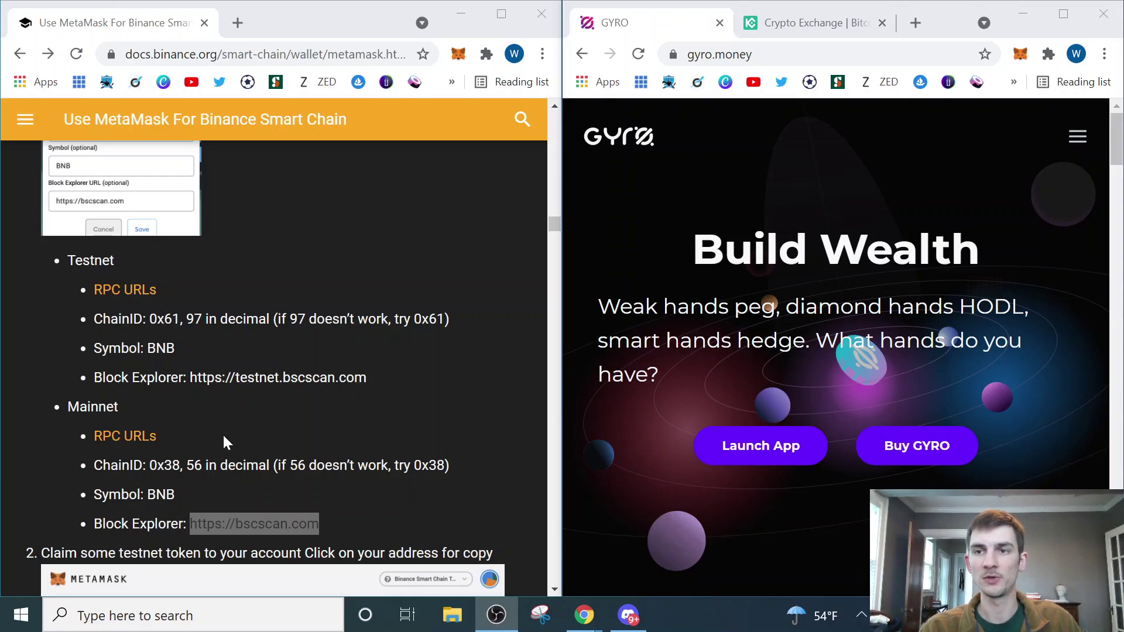
In MetaMask, start adding a custom RPC network named 'Binance Smart Chain'
{"action": "left_click", "coordinate": [1021, 63]}
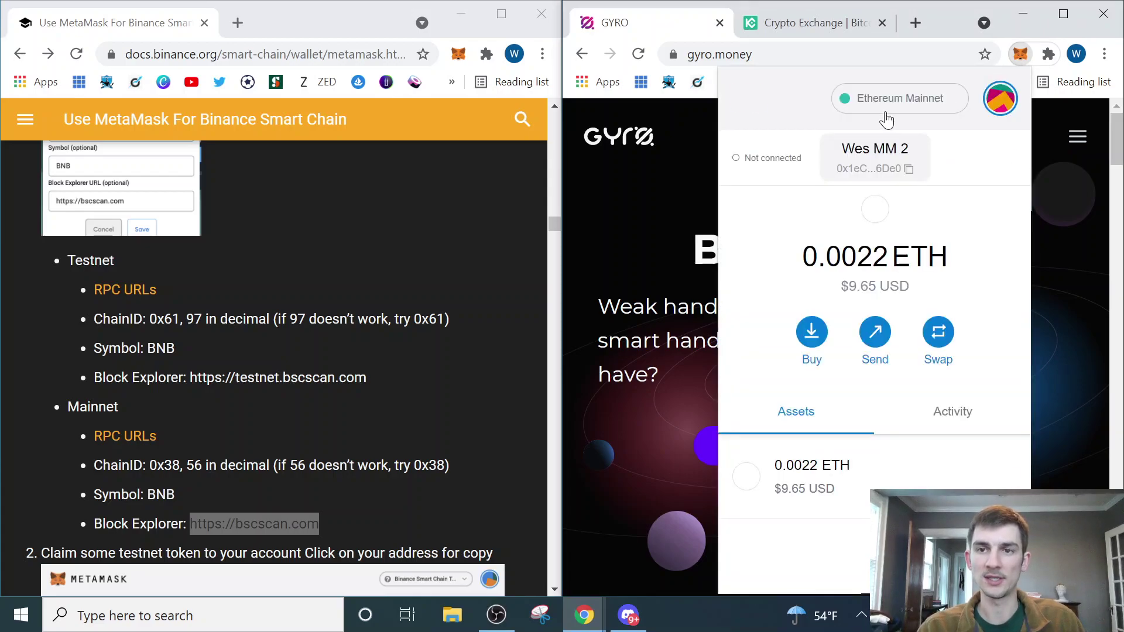
{"action": "left_click", "coordinate": [888, 111]}
{"action": "scroll", "coordinate": [866, 352], "scroll_direction": "down", "scroll_amount": 2}
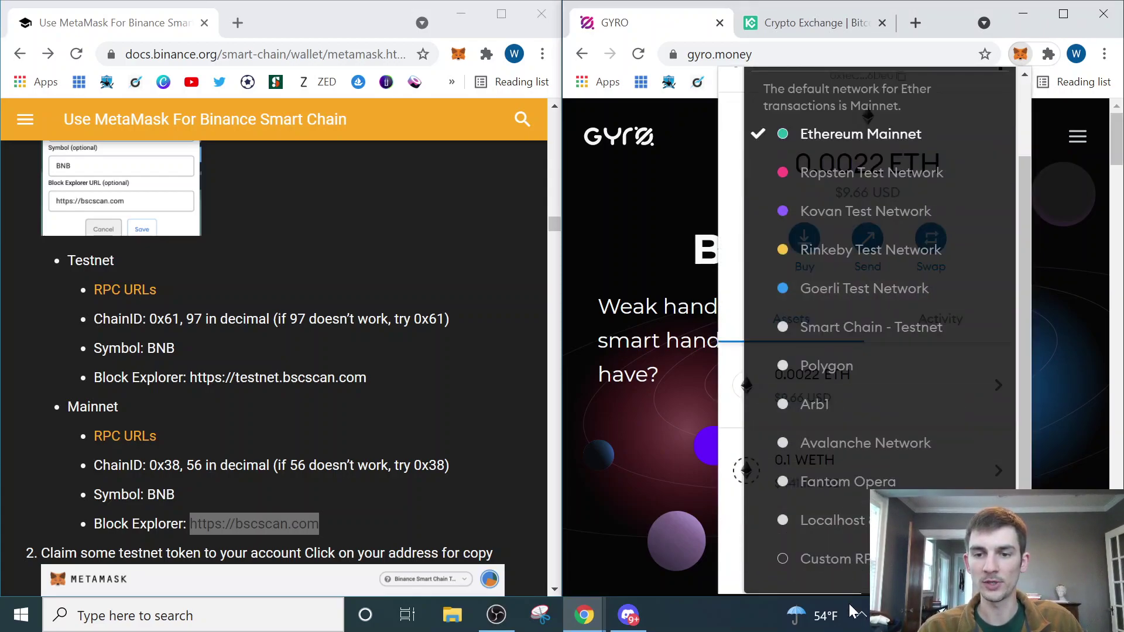
{"action": "left_click", "coordinate": [850, 562]}
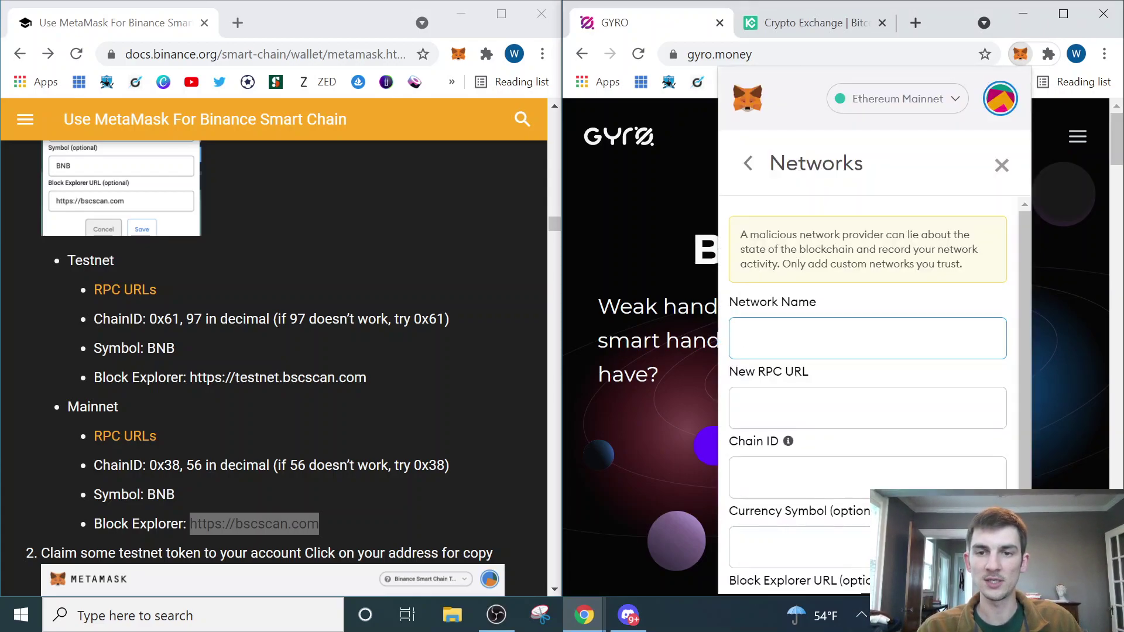
{"action": "type", "text": "Bin"}
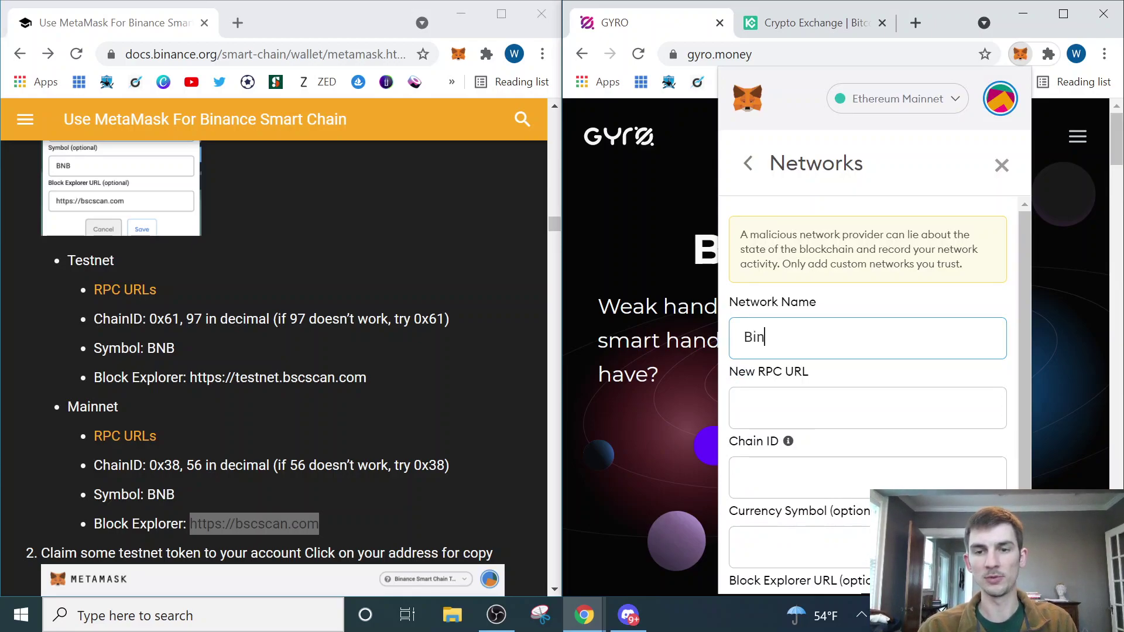
{"action": "type", "text": "ance Smart Chain"}
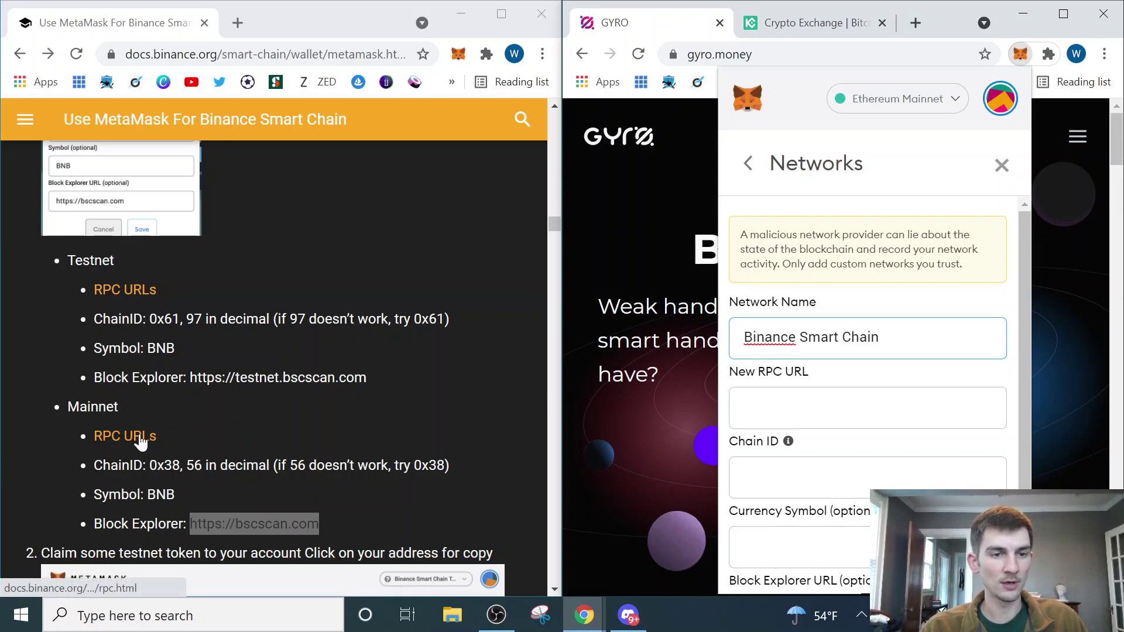
{"action": "left_click_drag", "start_coordinate": [68, 411], "coordinate": [105, 409]}
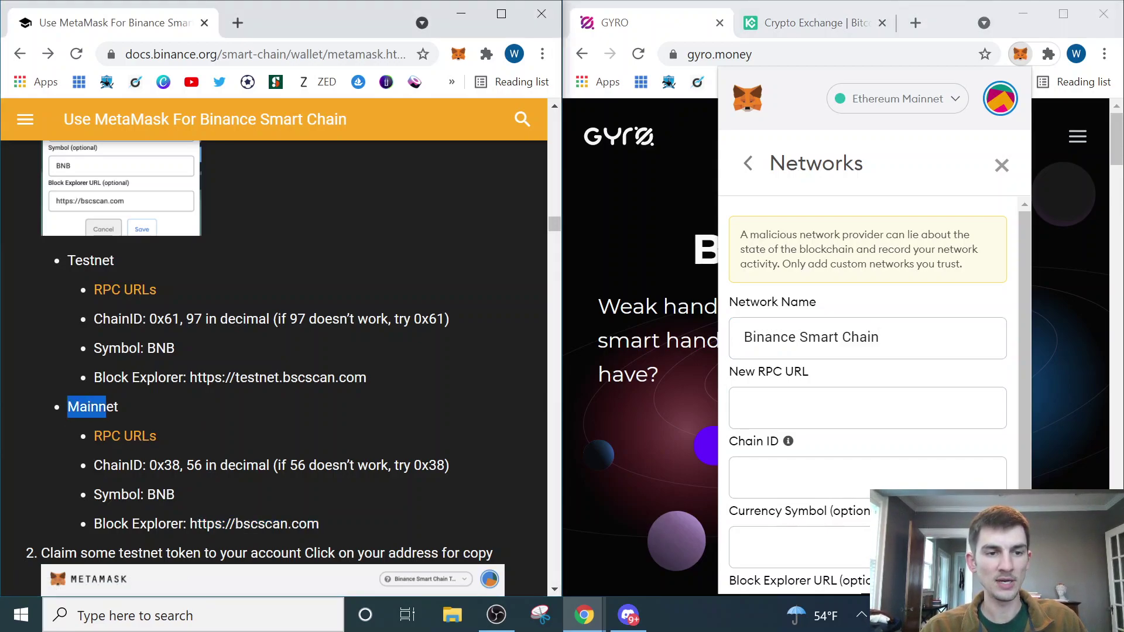
{"action": "left_click", "coordinate": [129, 436]}
{"action": "scroll", "coordinate": [130, 447], "scroll_direction": "down", "scroll_amount": 2}
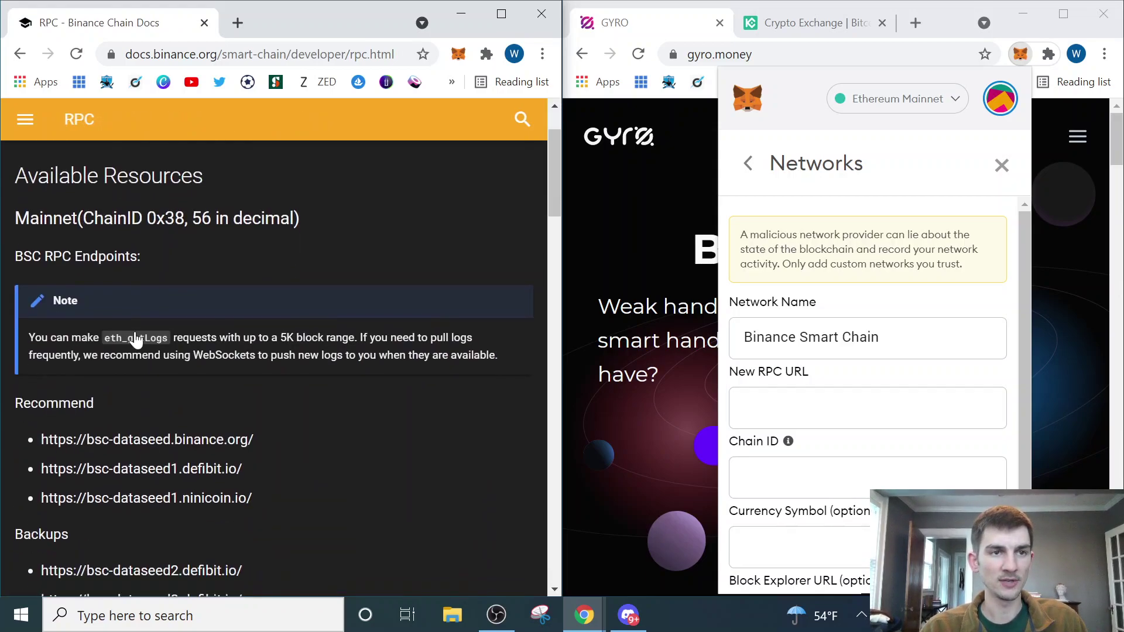
{"action": "left_click_drag", "start_coordinate": [257, 440], "coordinate": [48, 440]}
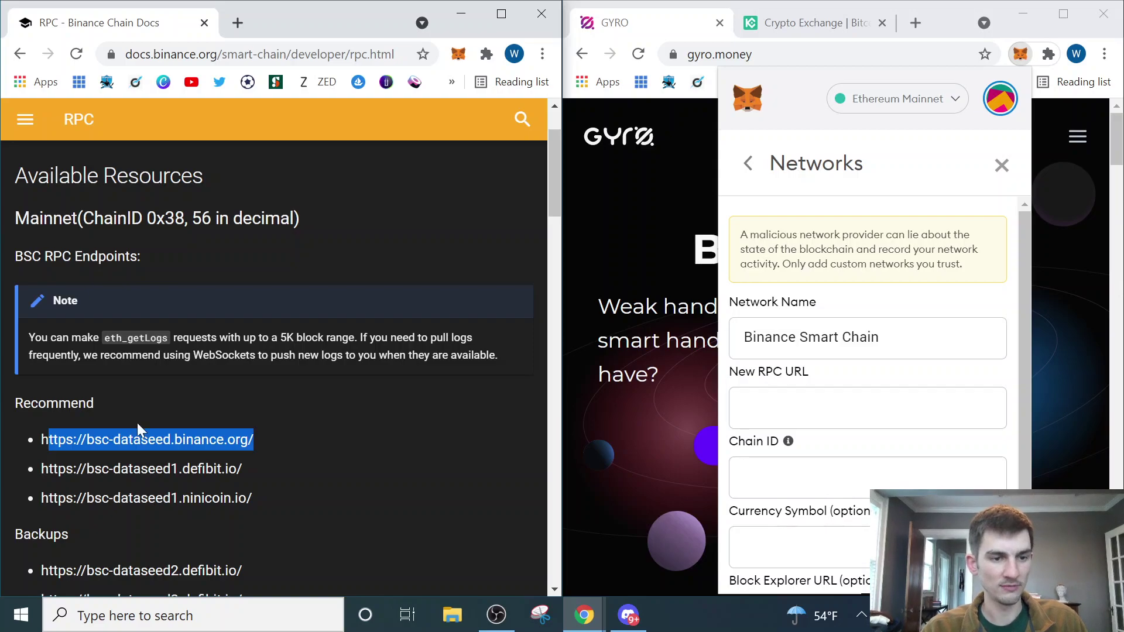
{"action": "key", "text": "shift+Left"}
{"action": "key", "text": "ctrl+c"}
{"action": "left_click", "coordinate": [867, 408]}
{"action": "key", "text": "ctrl+v"}
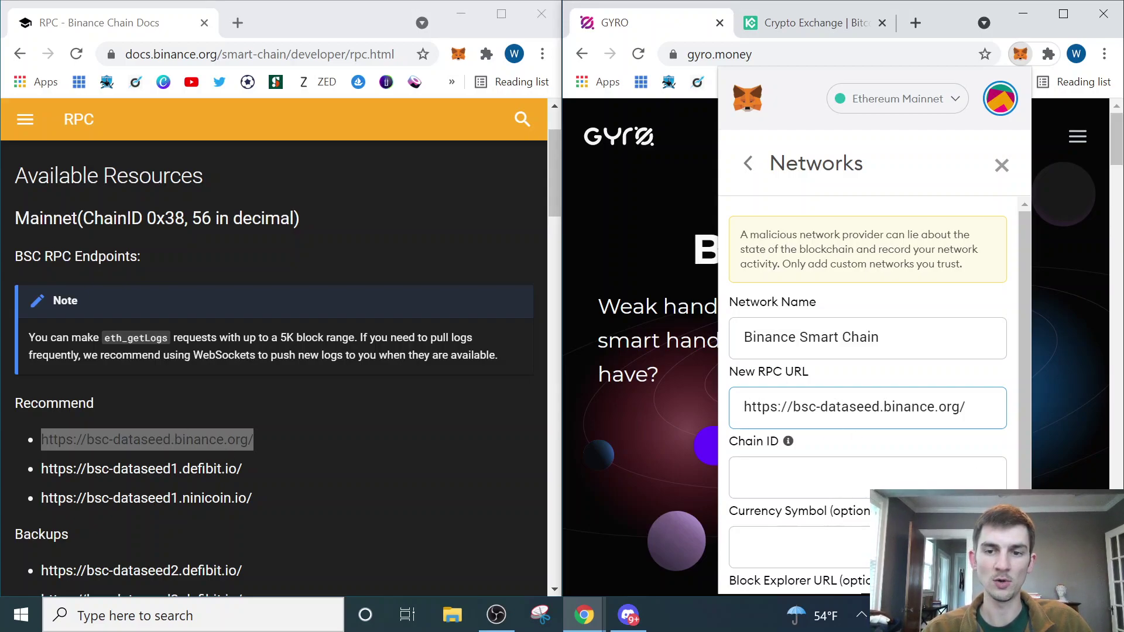
Enter Chain ID 56 and currency symbol BNB for the new network
{"action": "left_click", "coordinate": [19, 54]}
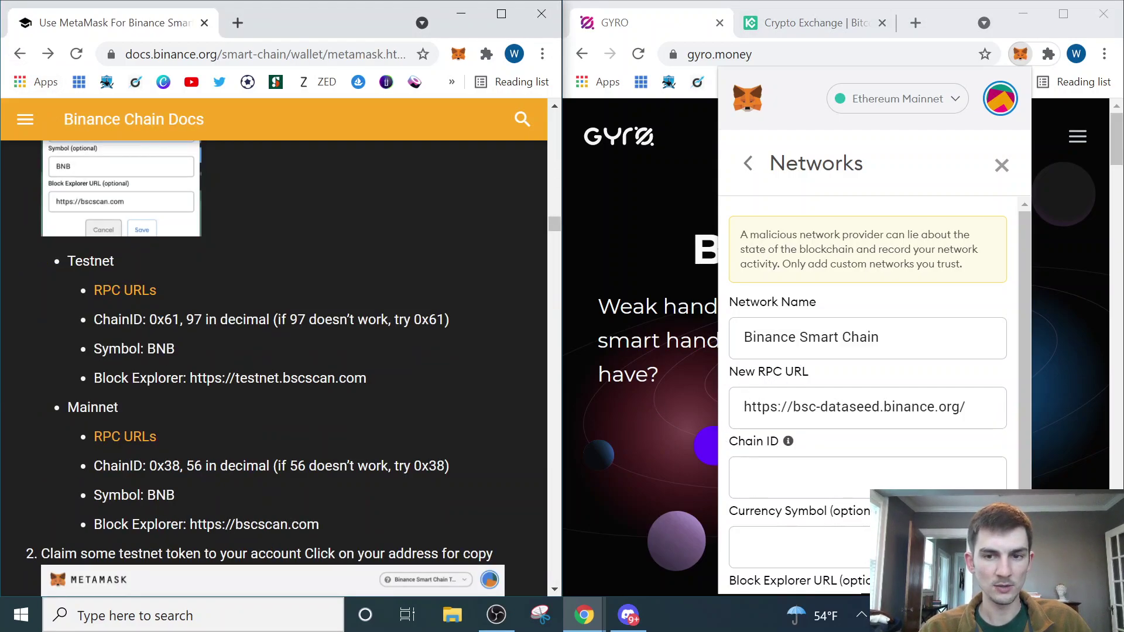
{"action": "left_click", "coordinate": [819, 477]}
{"action": "type", "text": "56"}
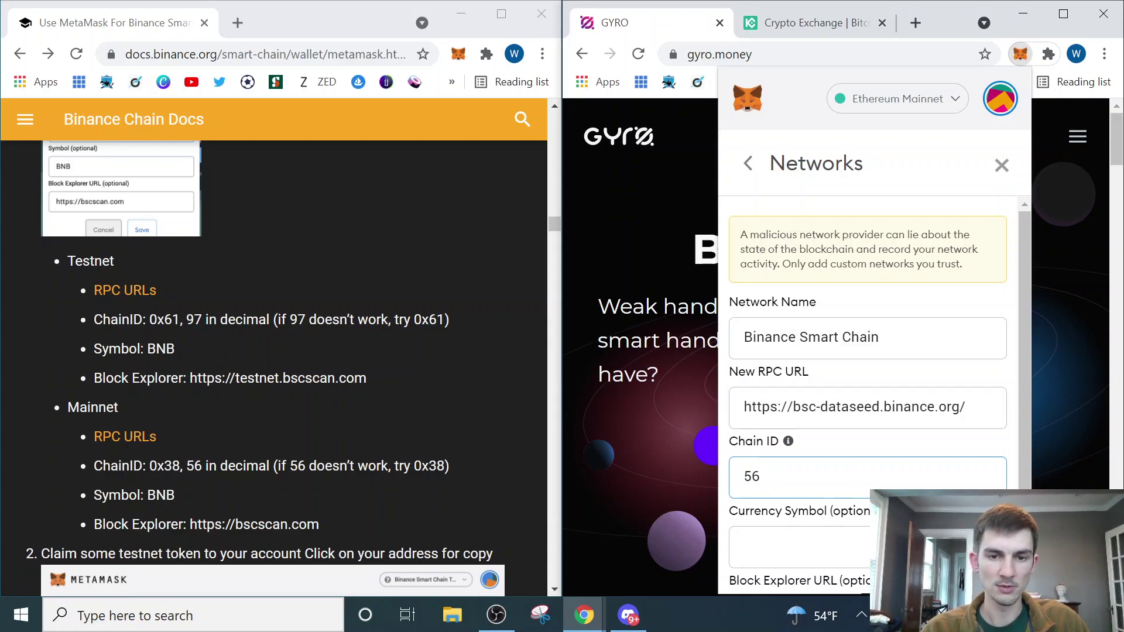
{"action": "left_click", "coordinate": [796, 546]}
{"action": "scroll", "coordinate": [866, 410], "scroll_direction": "down", "scroll_amount": 1}
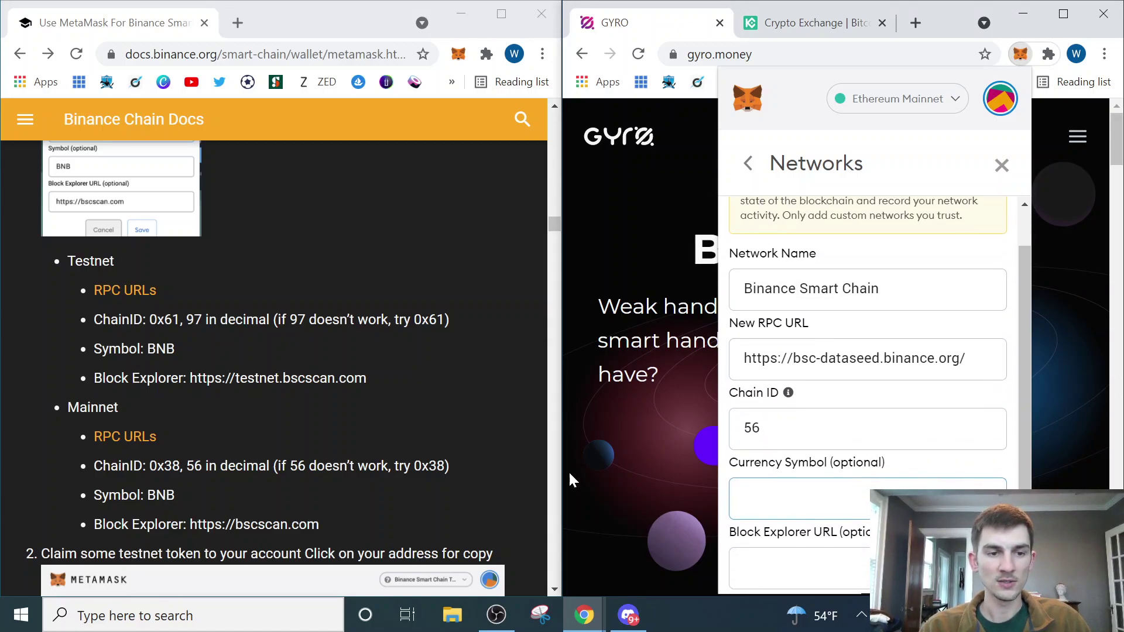
{"action": "type", "text": "BNB"}
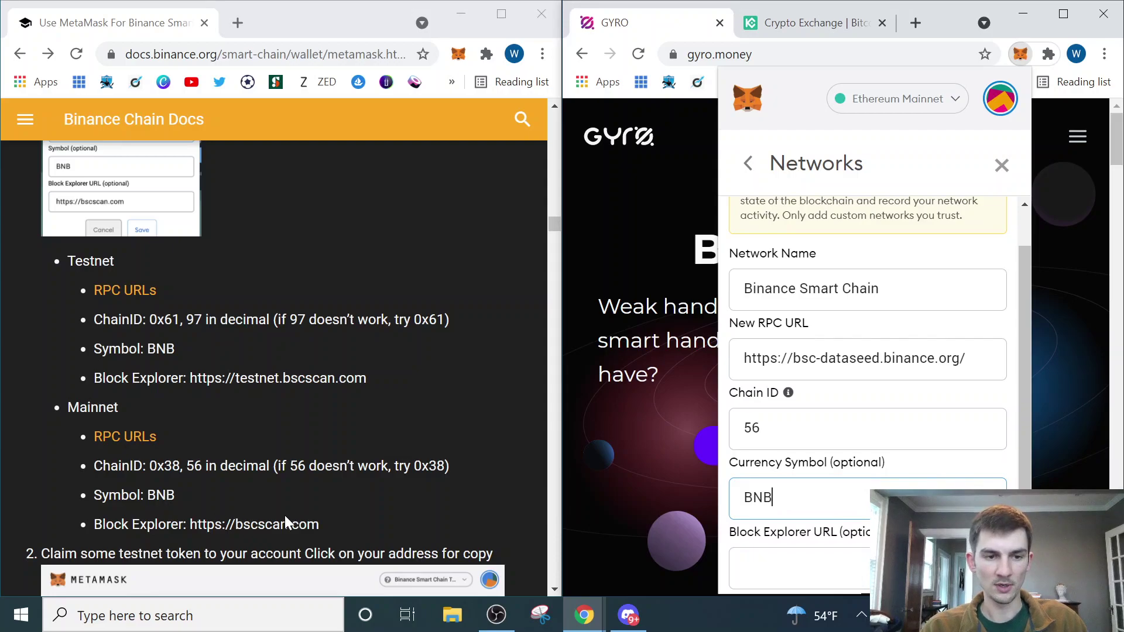
{"action": "left_click_drag", "start_coordinate": [320, 525], "coordinate": [190, 525]}
{"action": "key", "text": "ctrl+c"}
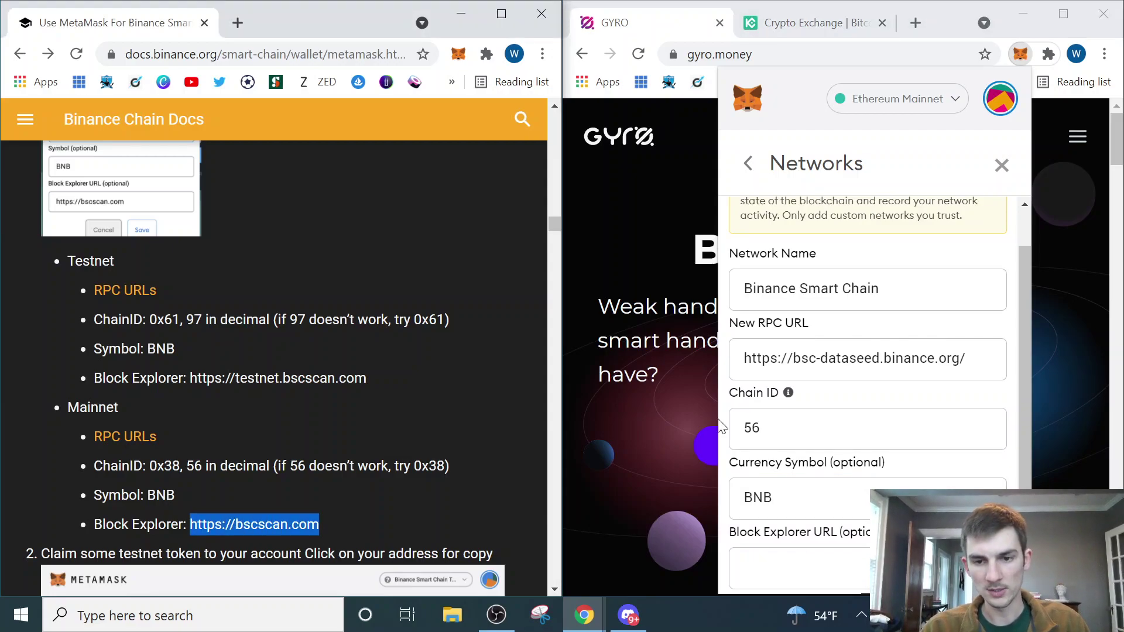
{"action": "left_click", "coordinate": [796, 568]}
{"action": "key", "text": "ctrl+v"}
{"action": "scroll", "coordinate": [866, 410], "scroll_direction": "down", "scroll_amount": 1}
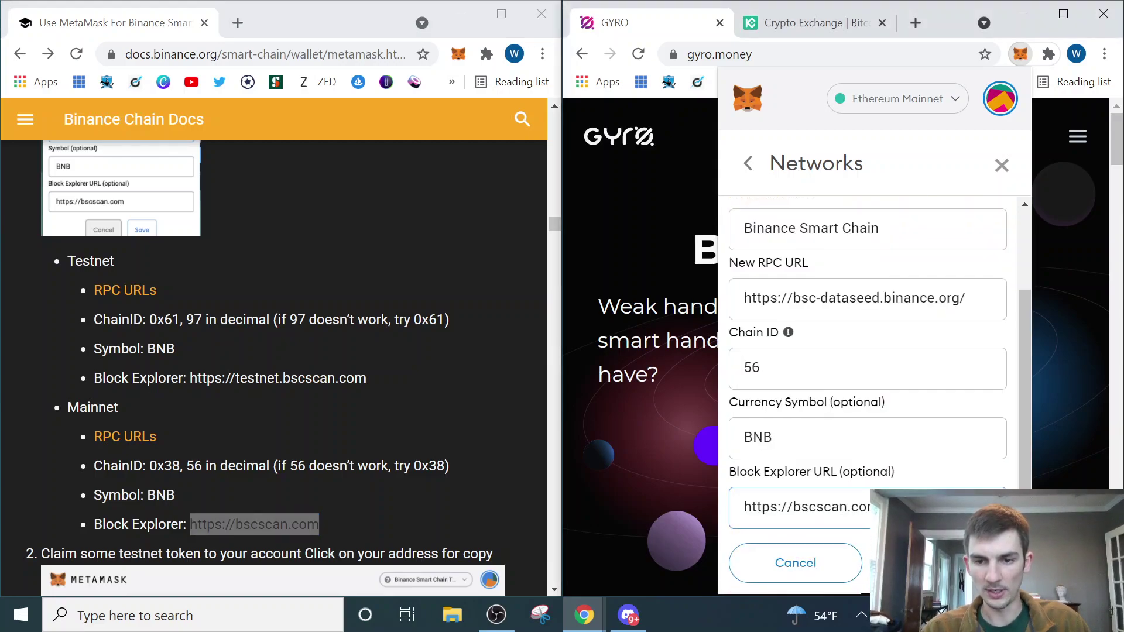
{"action": "key", "text": "Return"}
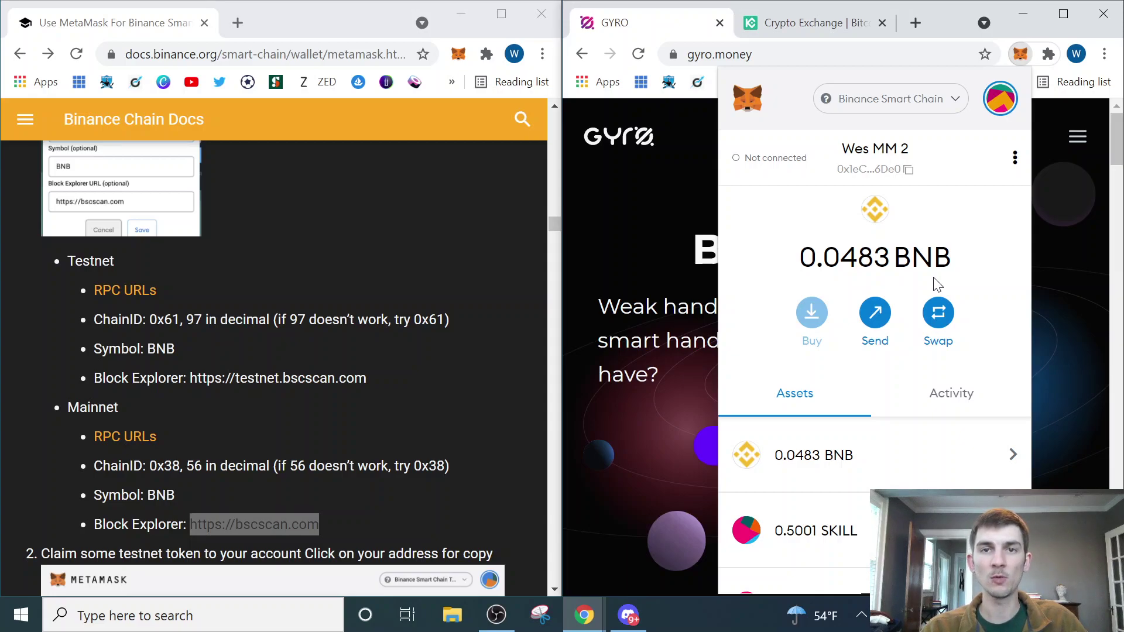
Close MetaMask, switch to KuCoin, and open Spot Trading on the BTC/USDT market
{"action": "left_click", "coordinate": [1064, 13]}
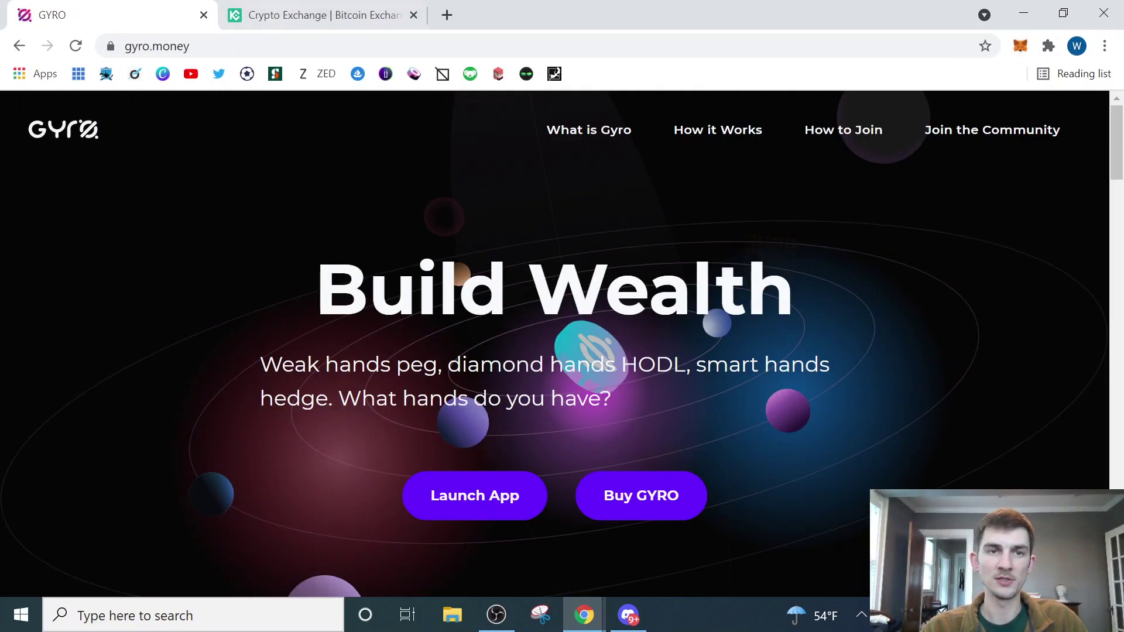
{"action": "left_click", "coordinate": [266, 16]}
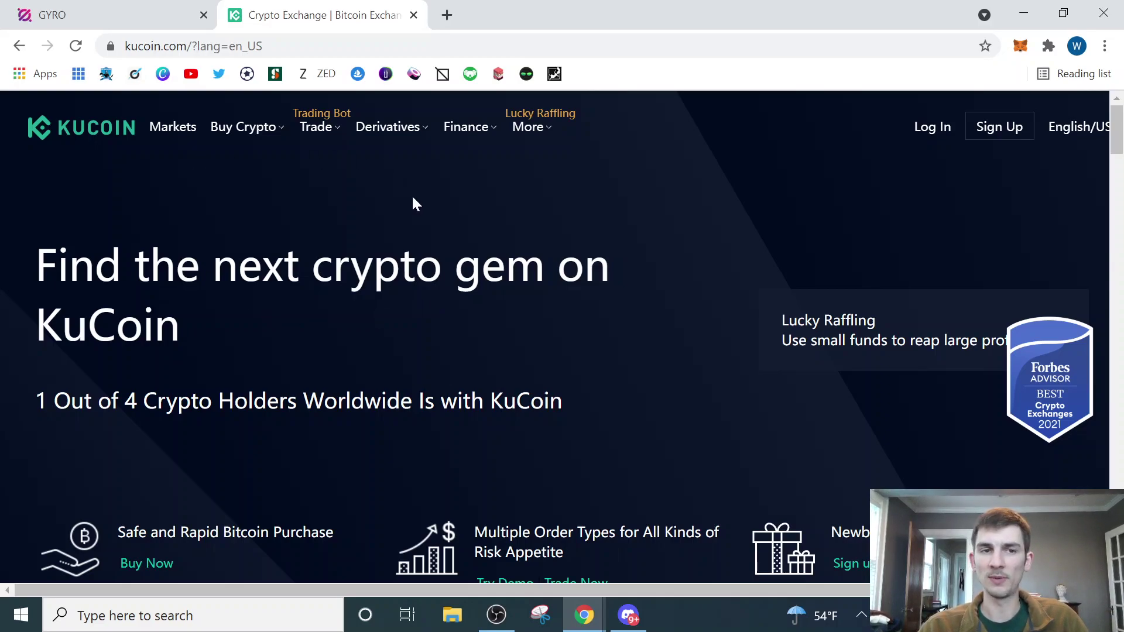
{"action": "mouse_move", "coordinate": [314, 130]}
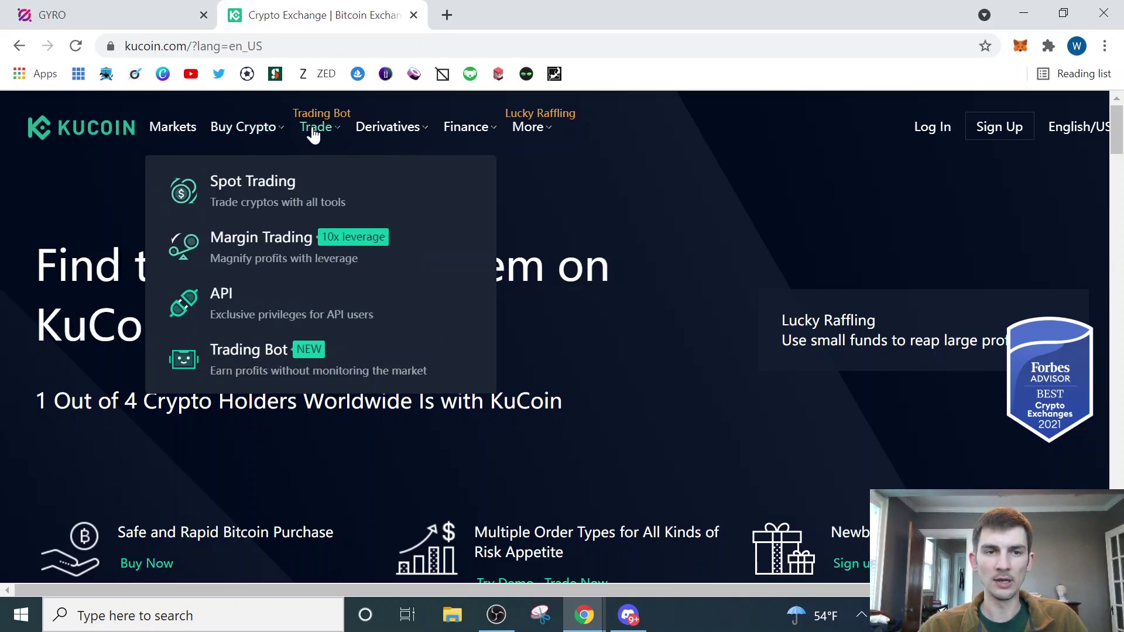
{"action": "left_click", "coordinate": [301, 174]}
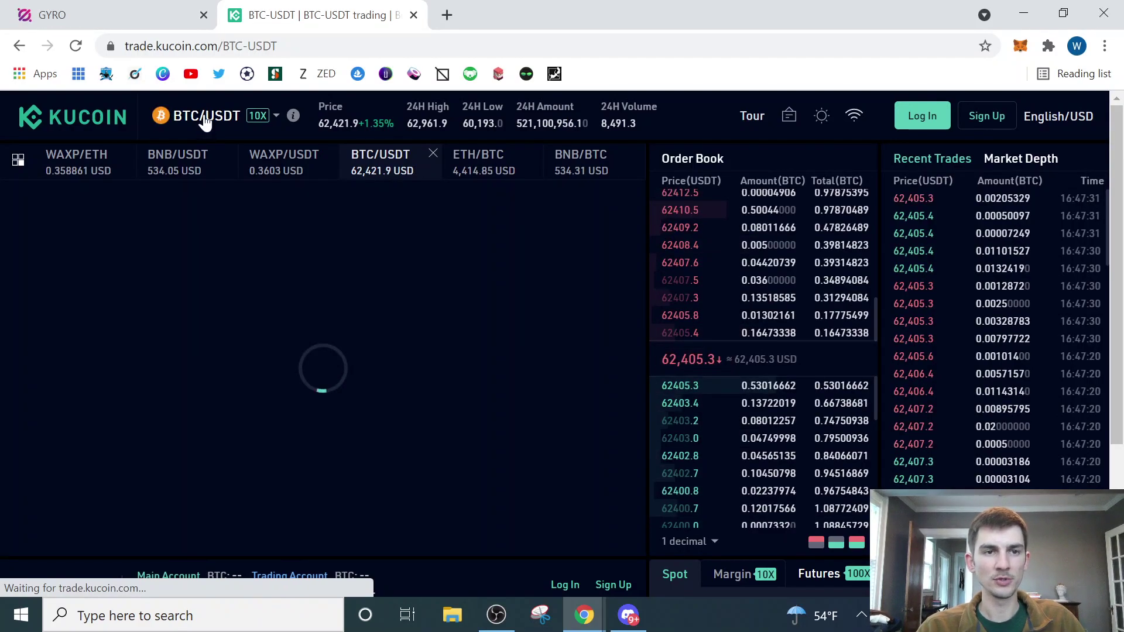
Search the market list for BNB and switch to the BNB/USDT market
{"action": "left_click", "coordinate": [208, 120]}
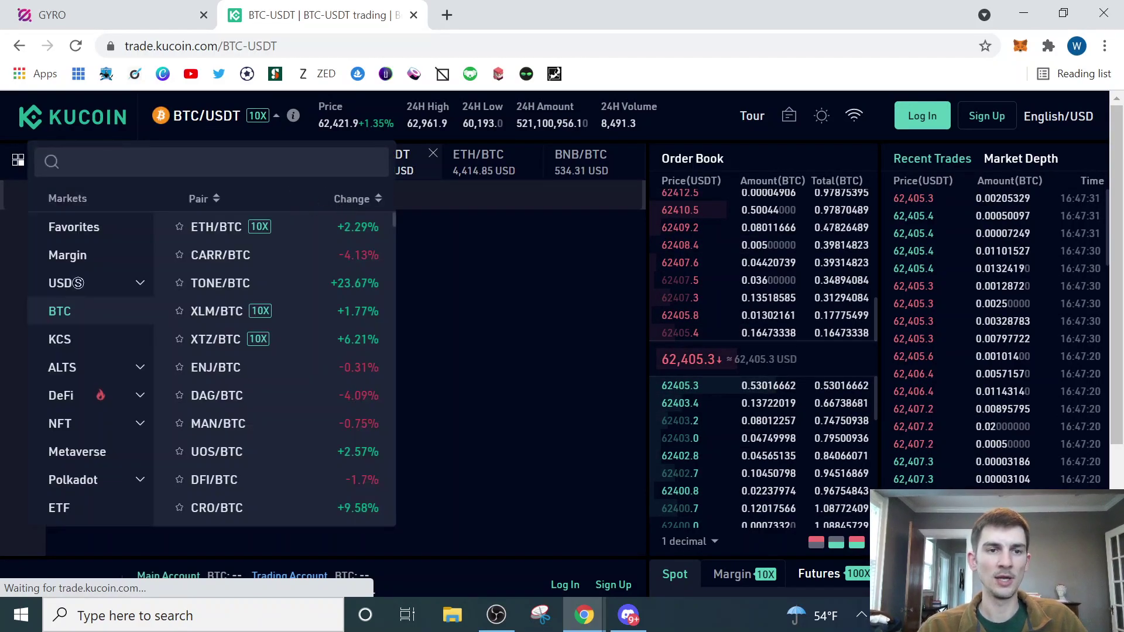
{"action": "left_click", "coordinate": [205, 124]}
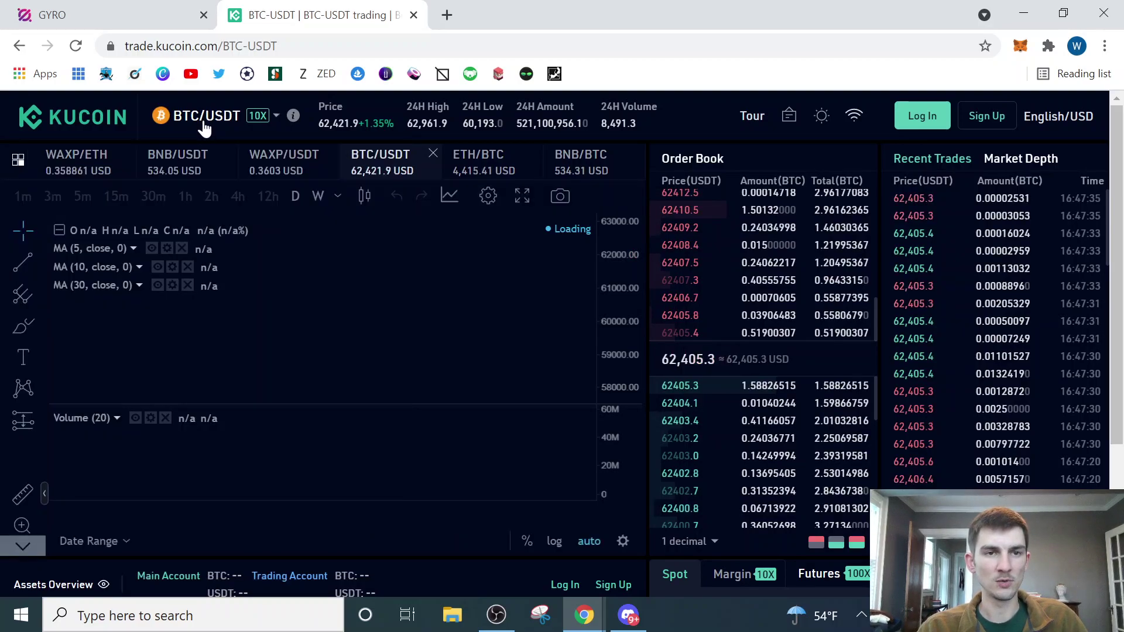
{"action": "left_click", "coordinate": [205, 124]}
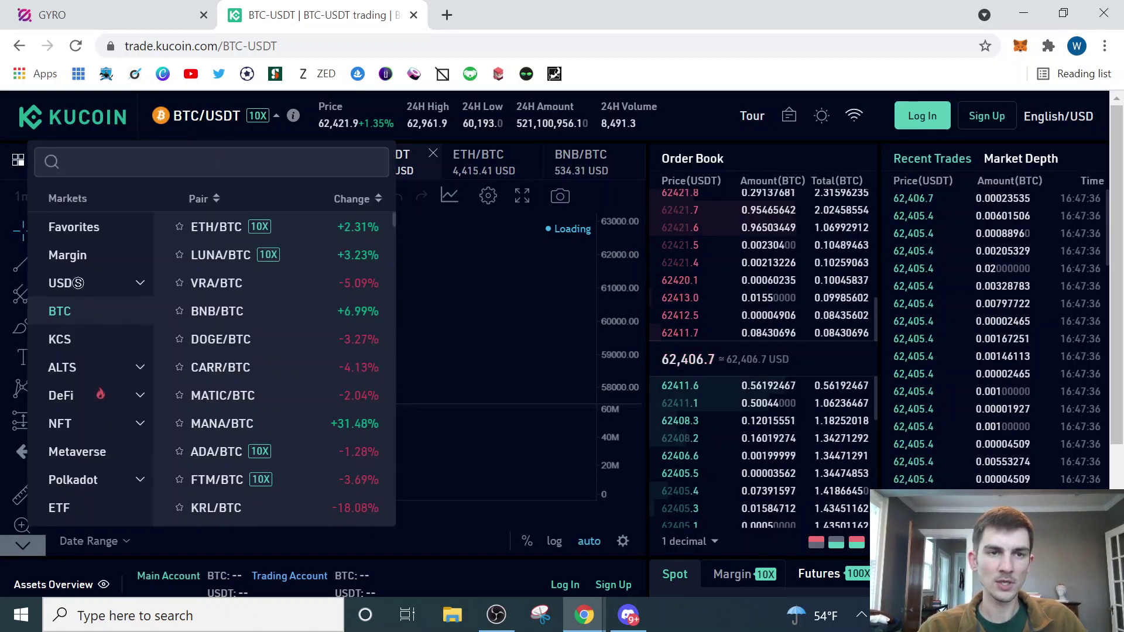
{"action": "type", "text": "BNB"}
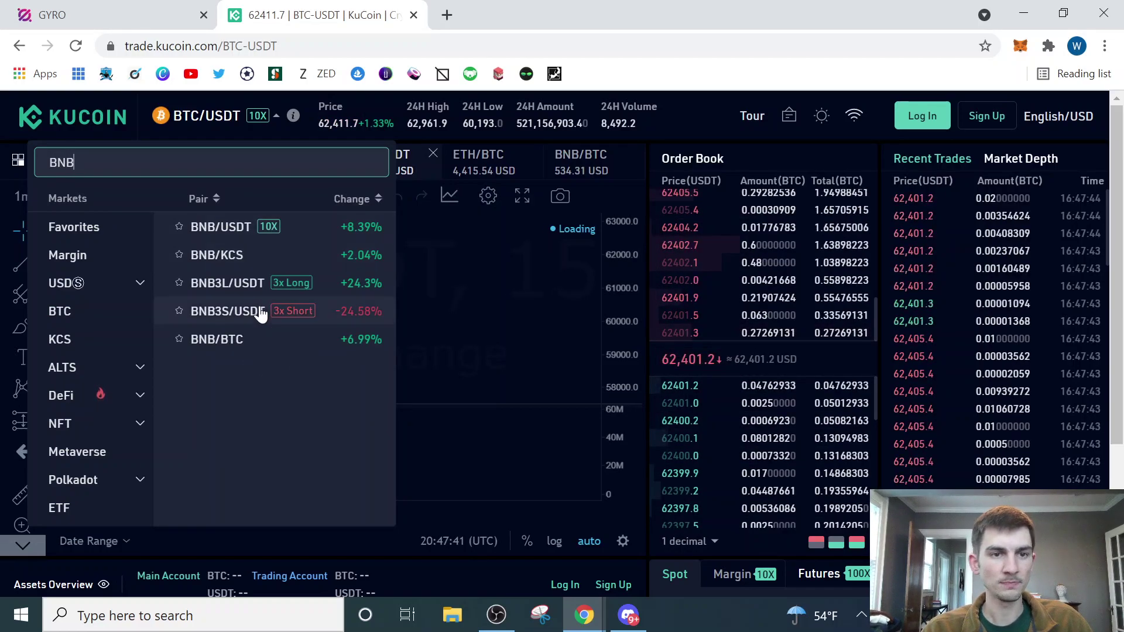
{"action": "left_click", "coordinate": [235, 232]}
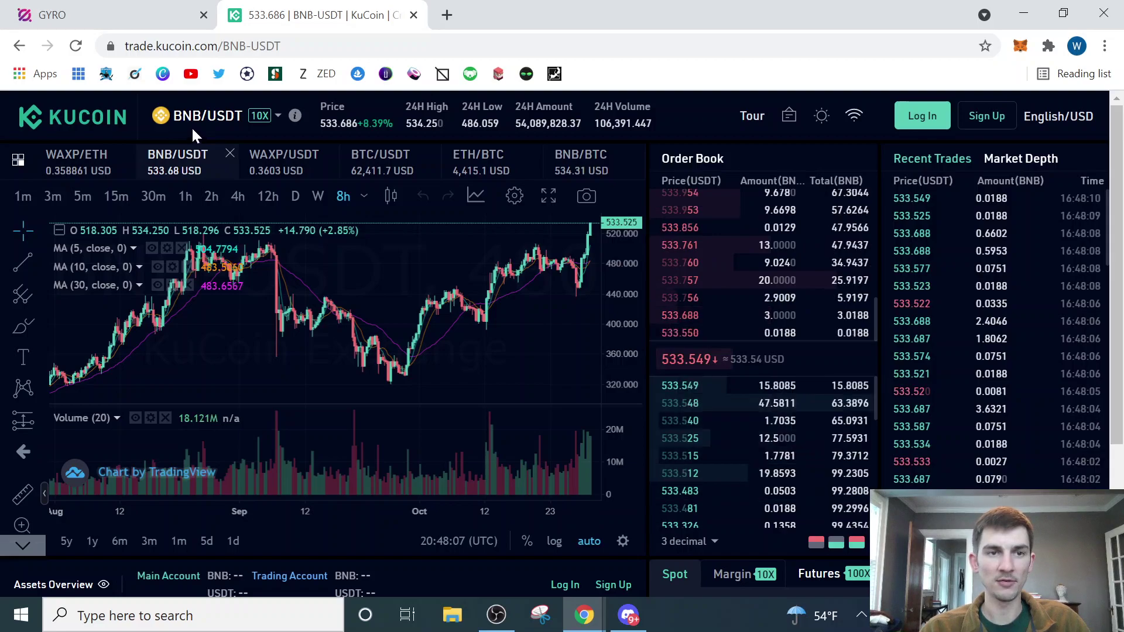
{"action": "scroll", "coordinate": [701, 296], "scroll_direction": "down", "scroll_amount": 3}
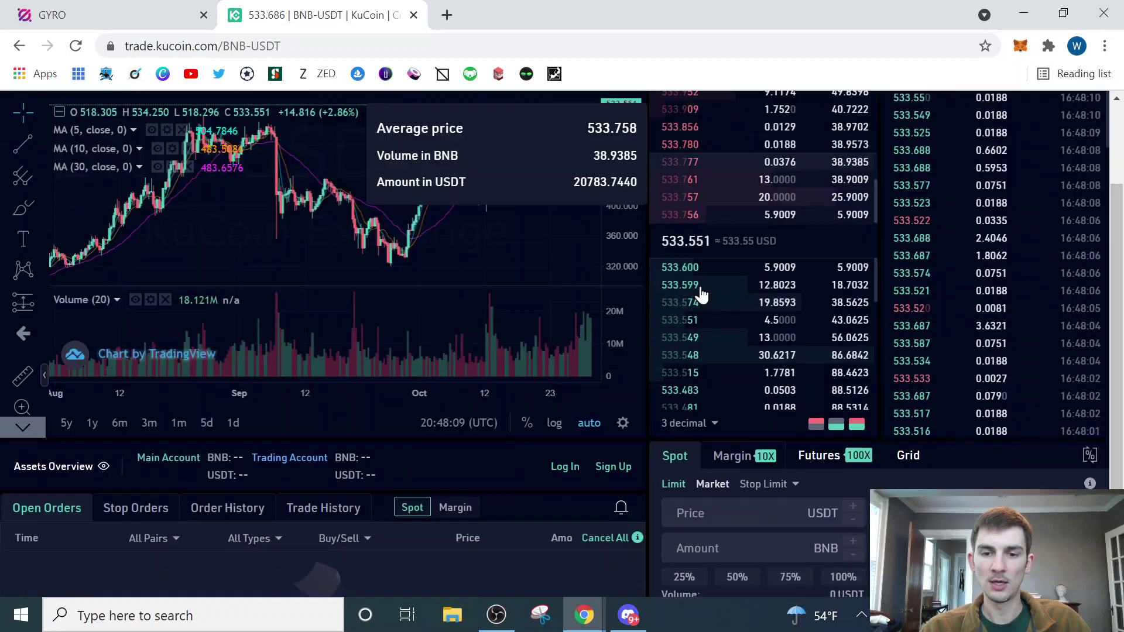
{"action": "scroll", "coordinate": [709, 469], "scroll_direction": "down", "scroll_amount": 1}
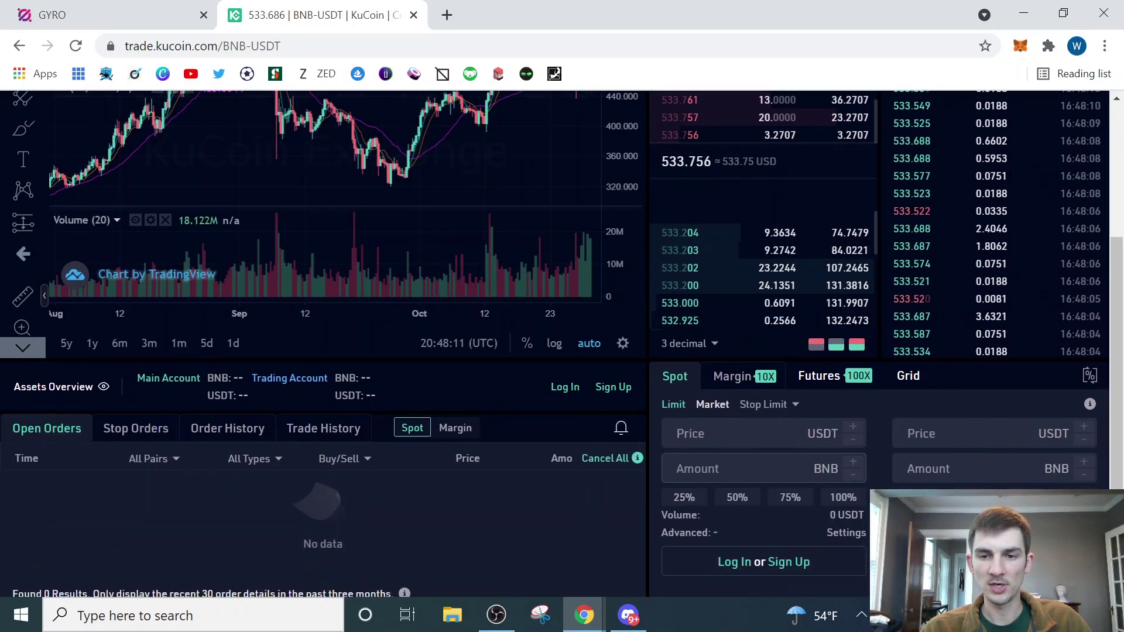
{"action": "left_click", "coordinate": [712, 395]}
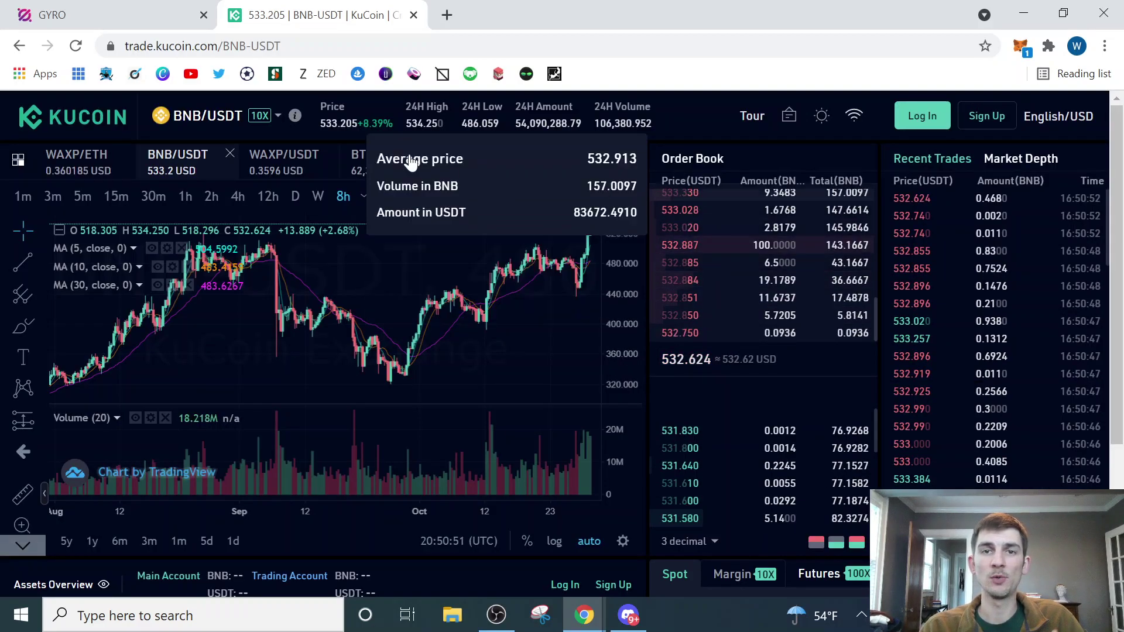
Connect MetaMask to Gyro, launch the app, and open DEX for PancakeSwap's BNB-to-GYRO swap
{"action": "left_click", "coordinate": [93, 22]}
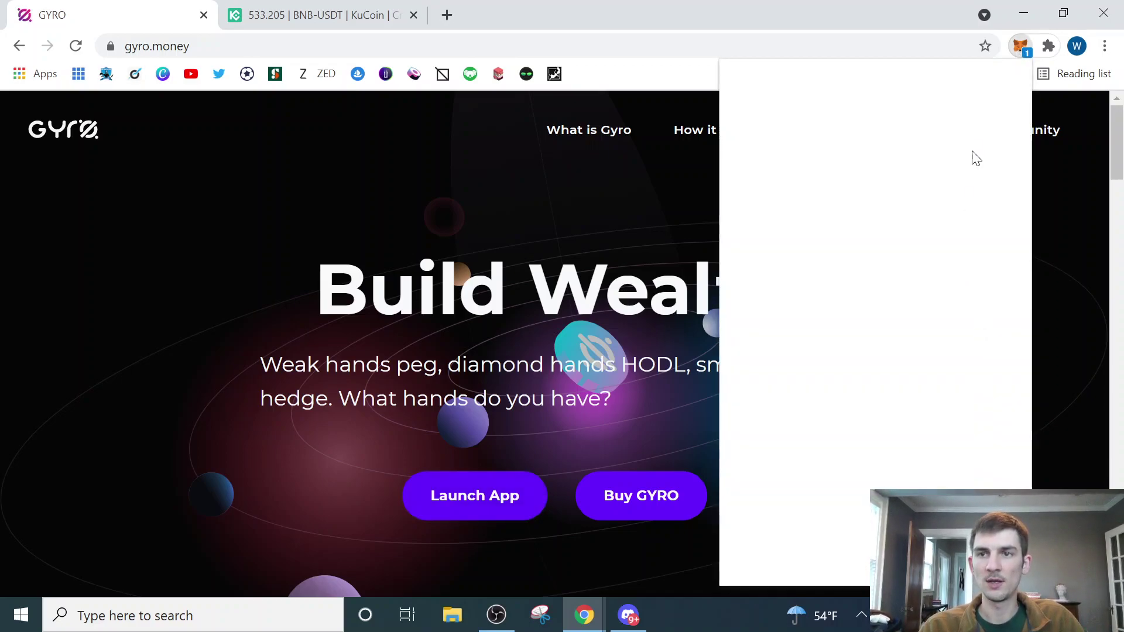
{"action": "left_click", "coordinate": [965, 552]}
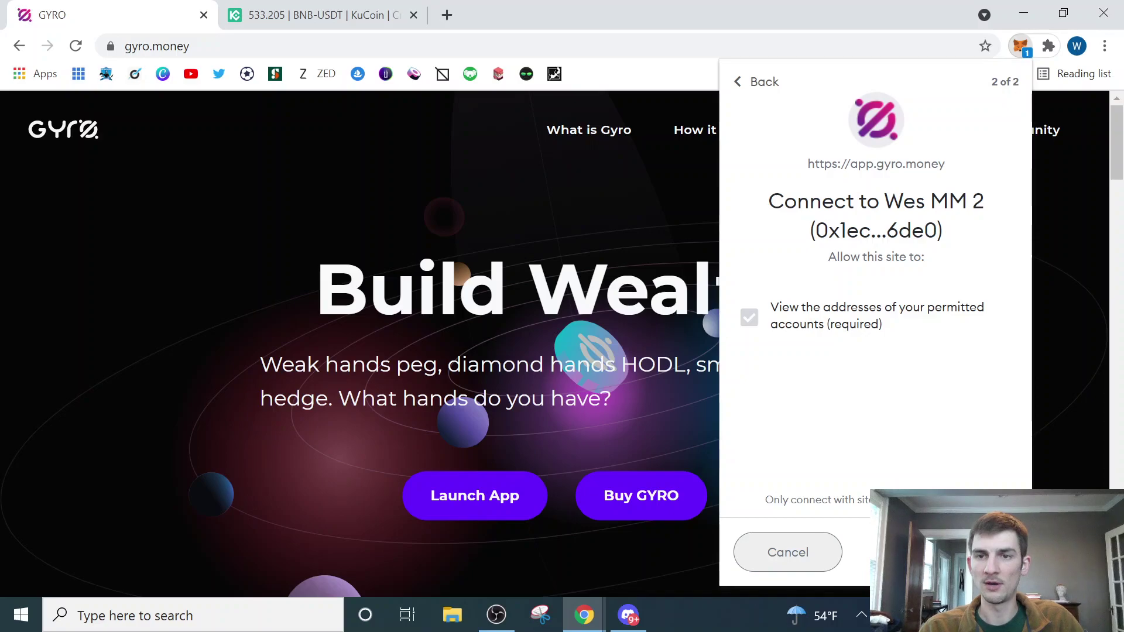
{"action": "left_click", "coordinate": [965, 552]}
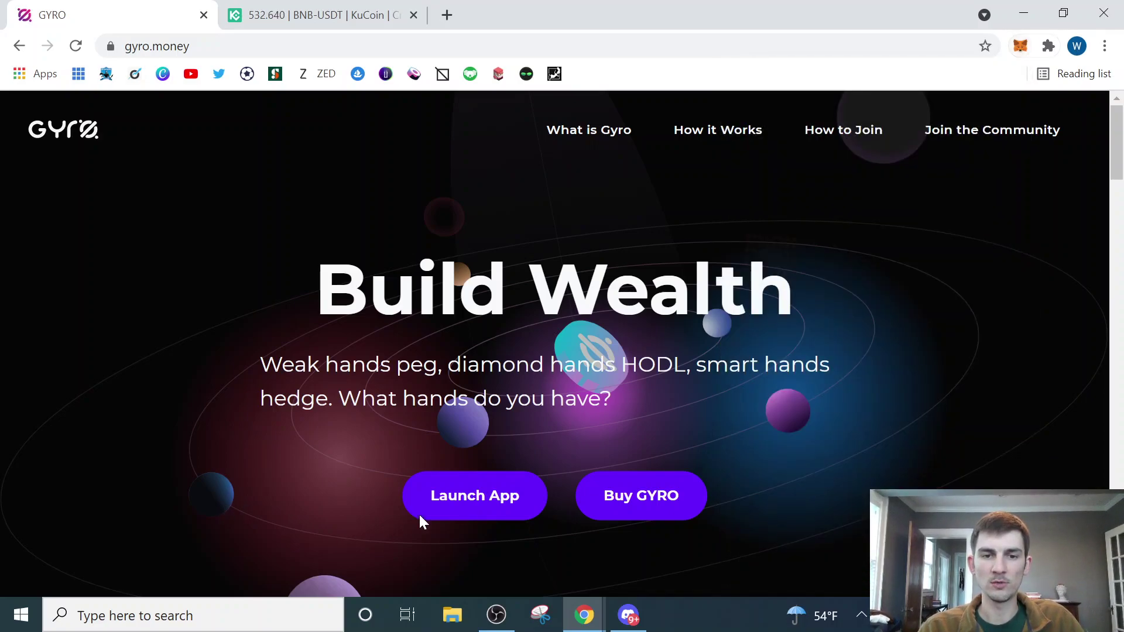
{"action": "left_click", "coordinate": [466, 511]}
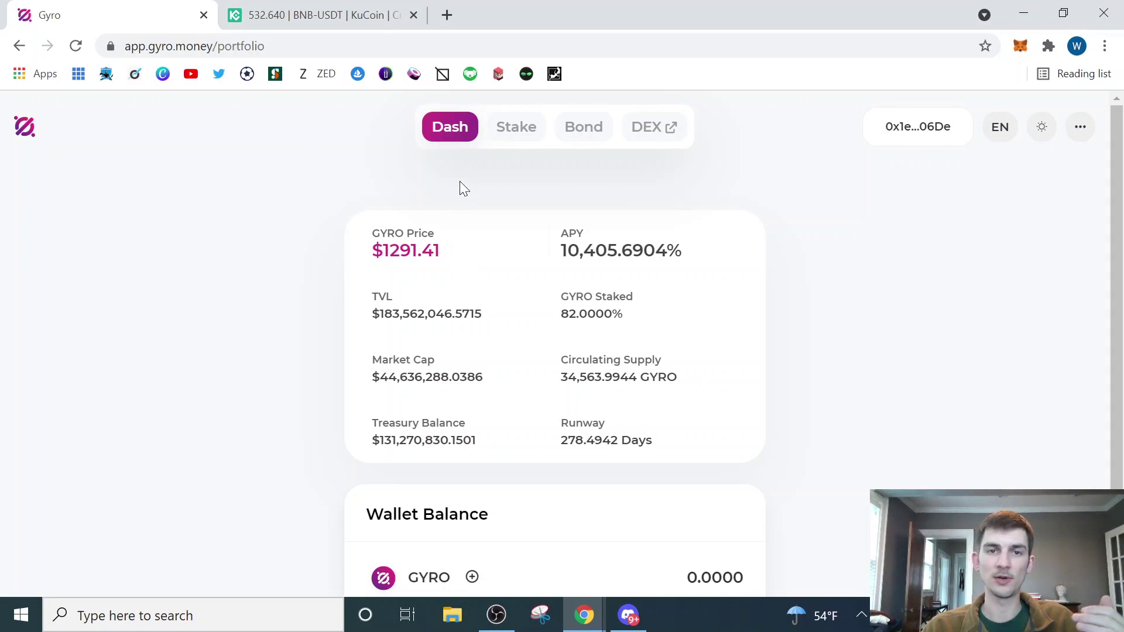
{"action": "left_click", "coordinate": [668, 135]}
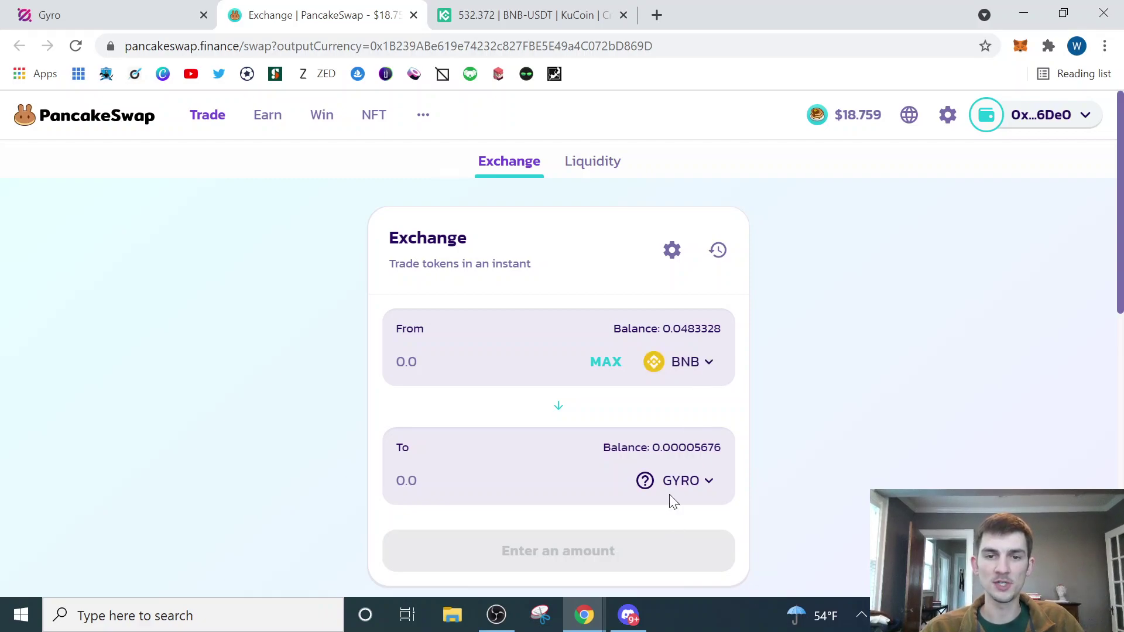
Fill the From field with the maximum 0.038332805 BNB, estimating 0.0156 GYRO
{"action": "left_click", "coordinate": [605, 363]}
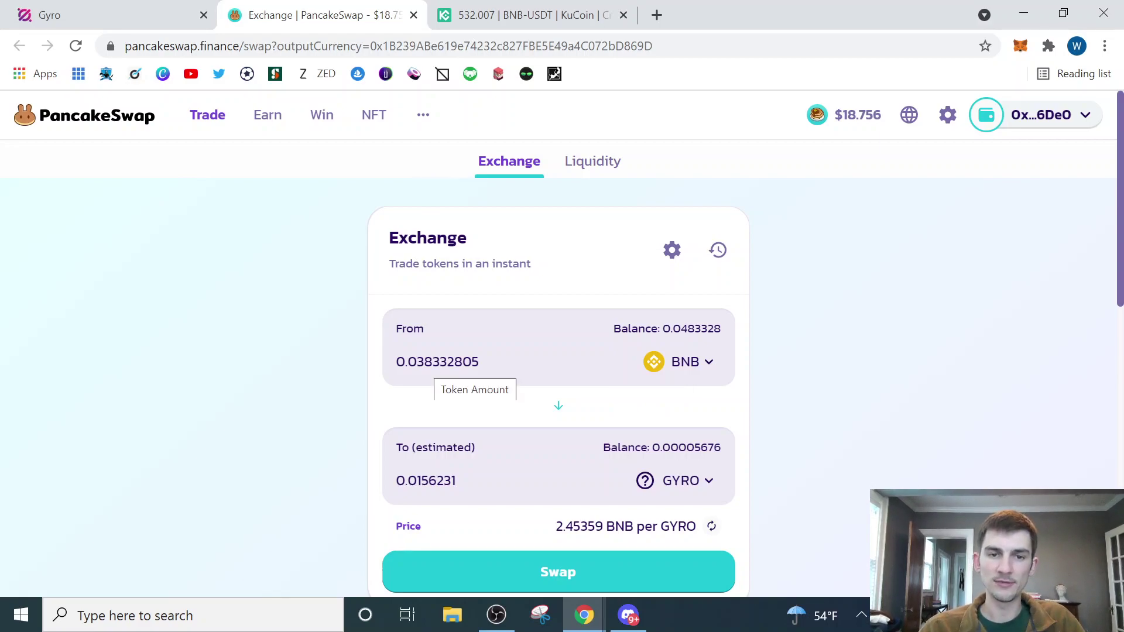
{"action": "left_click", "coordinate": [424, 362]}
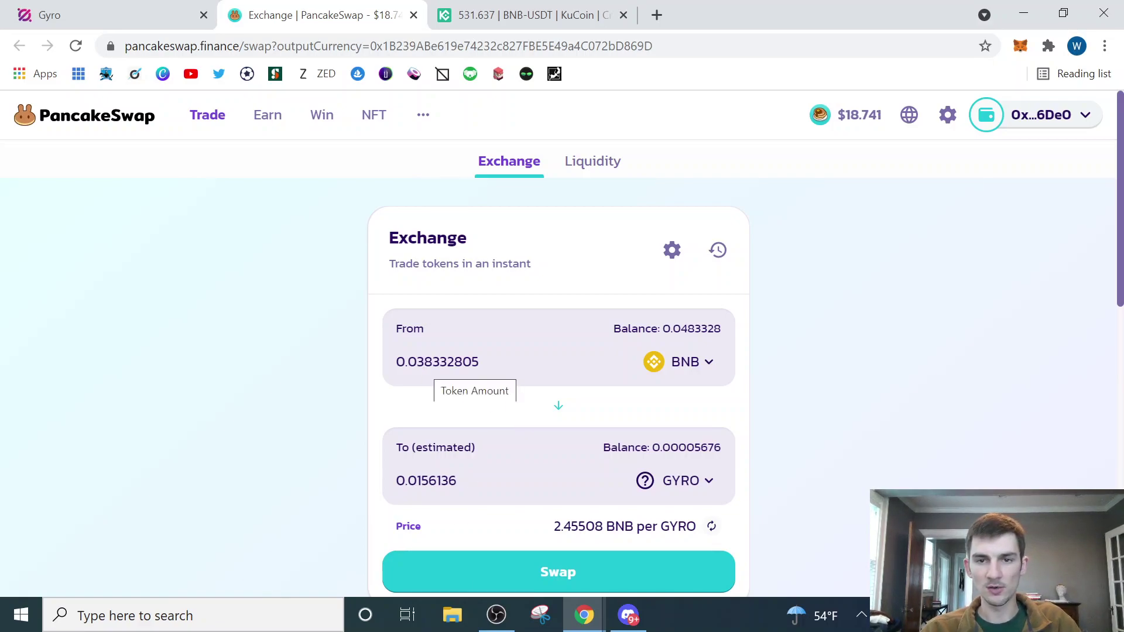
Change the BNB amount from 0.038332805 to 0.028332805
{"action": "left_click", "coordinate": [425, 362]}
{"action": "key", "text": "BackSpace"}
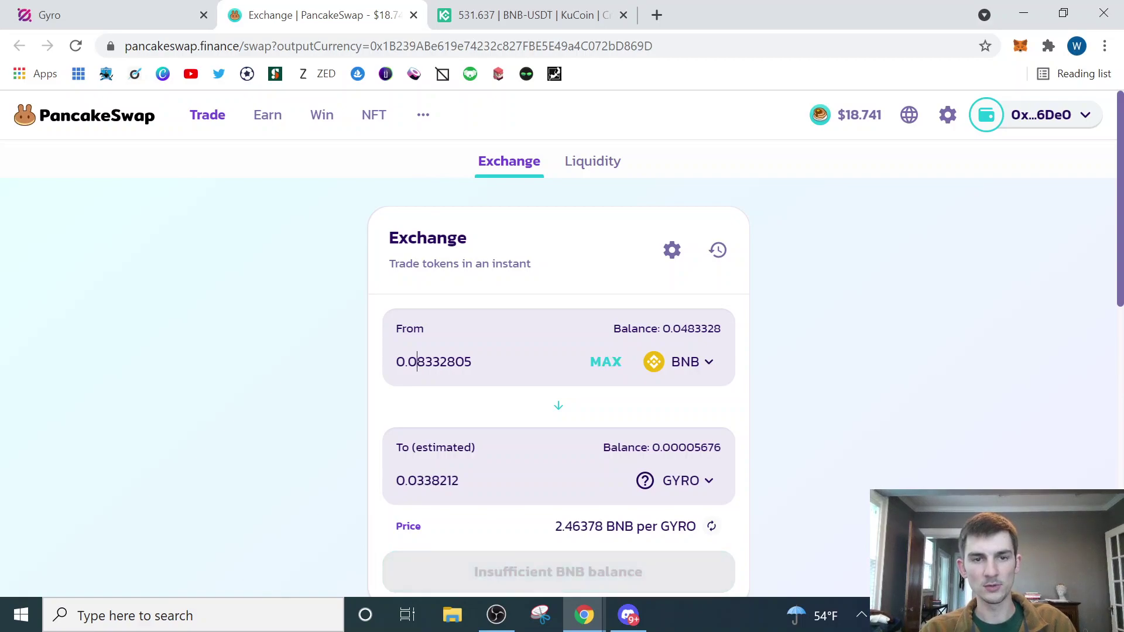
{"action": "type", "text": "2"}
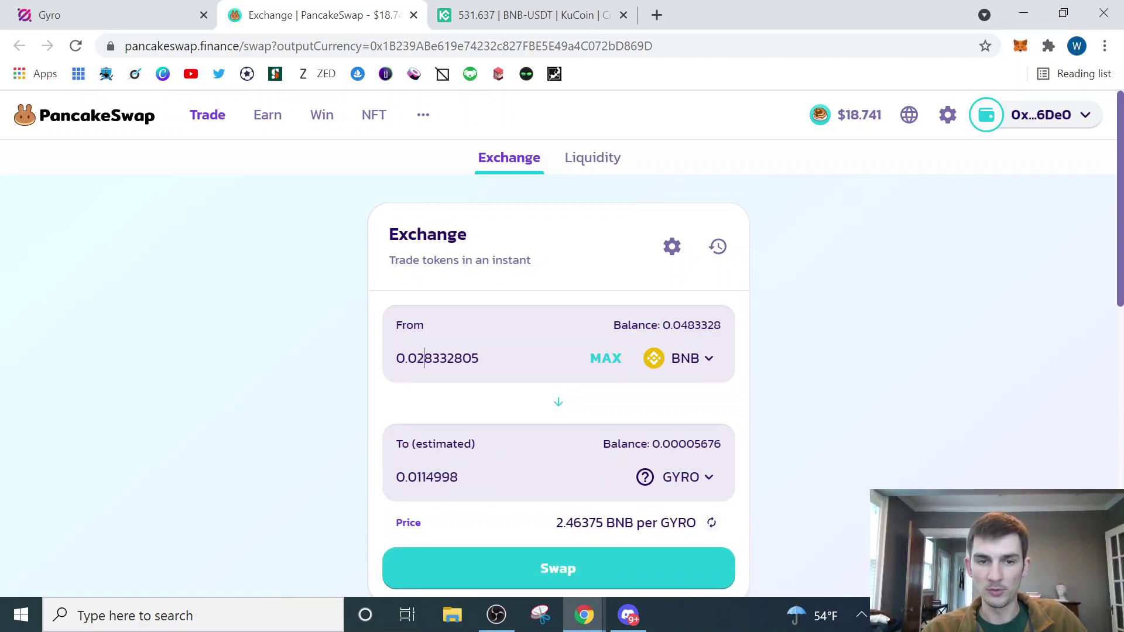
{"action": "scroll", "coordinate": [515, 532], "scroll_direction": "down", "scroll_amount": 1}
Submit the swap for 0.0114998 GYRO, reject it in MetaMask, and close the confirmation
{"action": "left_click", "coordinate": [514, 533]}
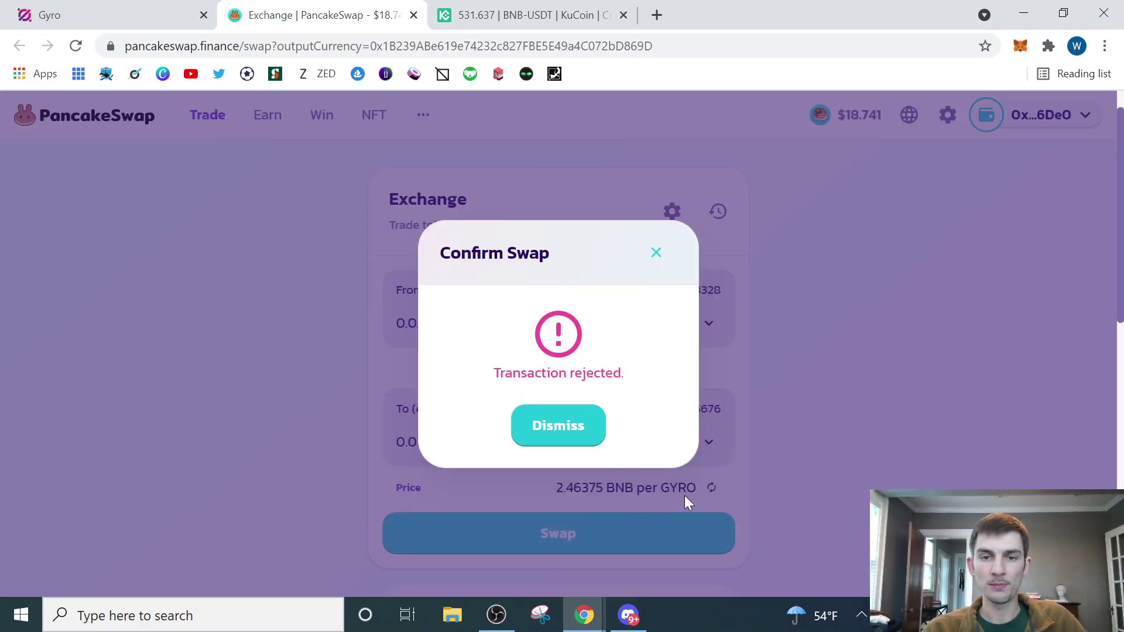
{"action": "left_click", "coordinate": [683, 496]}
{"action": "left_click", "coordinate": [559, 514]}
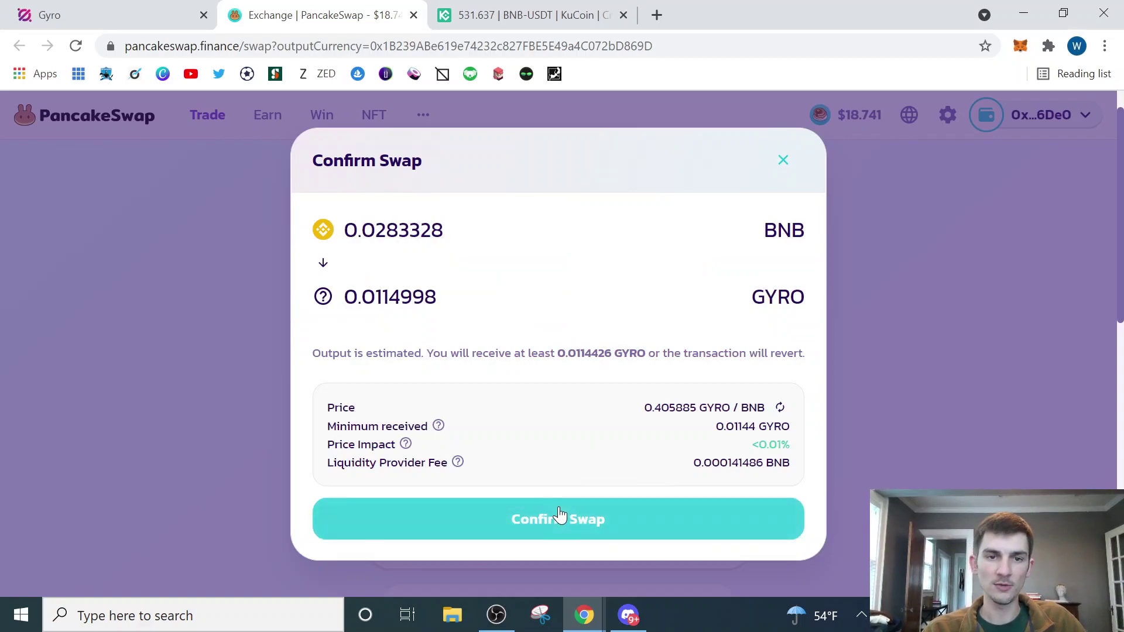
{"action": "left_click", "coordinate": [559, 514]}
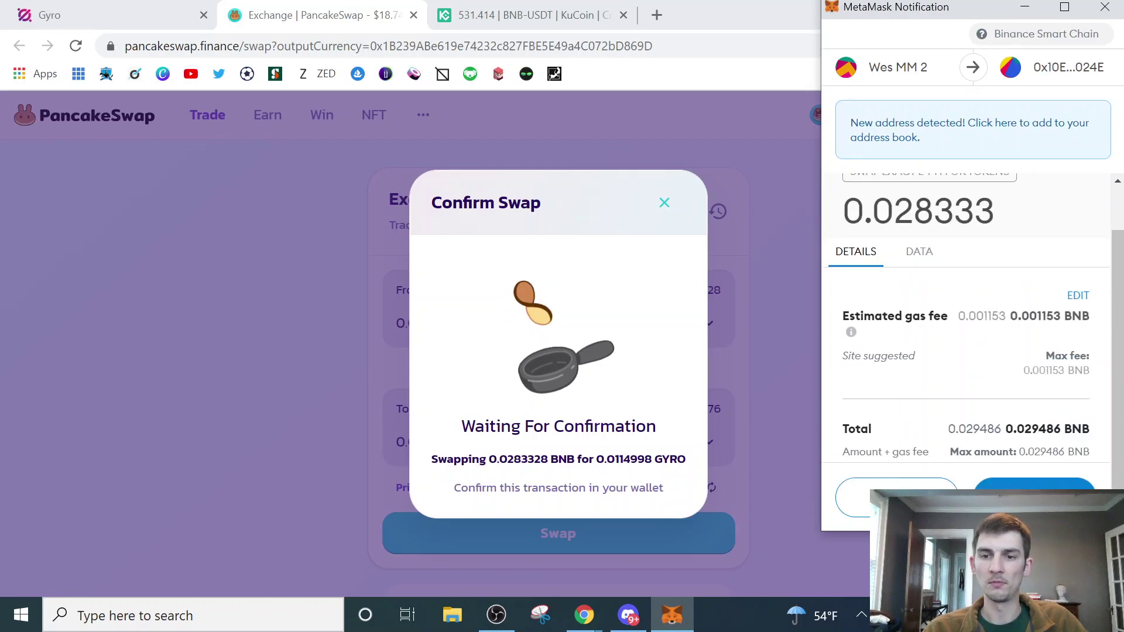
{"action": "left_click", "coordinate": [887, 498]}
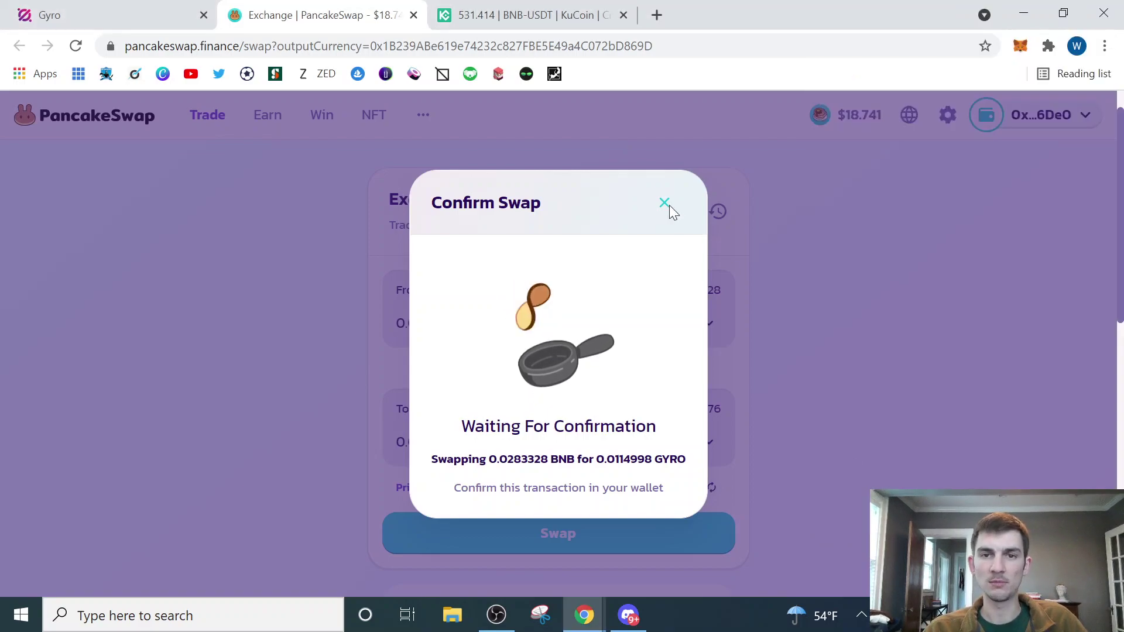
{"action": "double_click", "coordinate": [661, 255]}
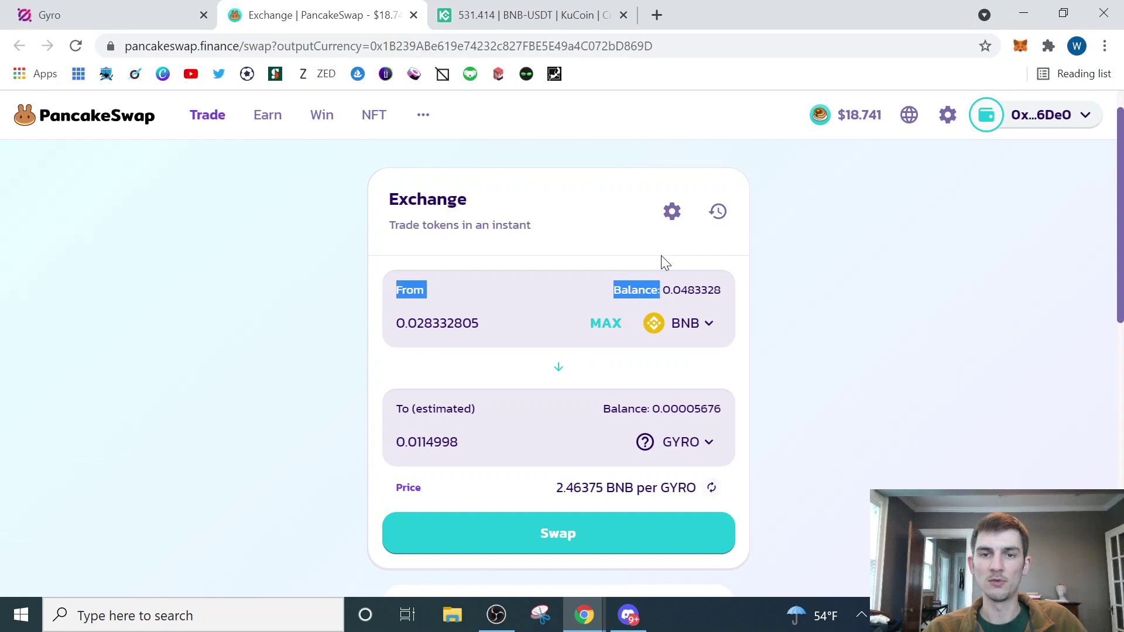
{"action": "left_click", "coordinate": [661, 257]}
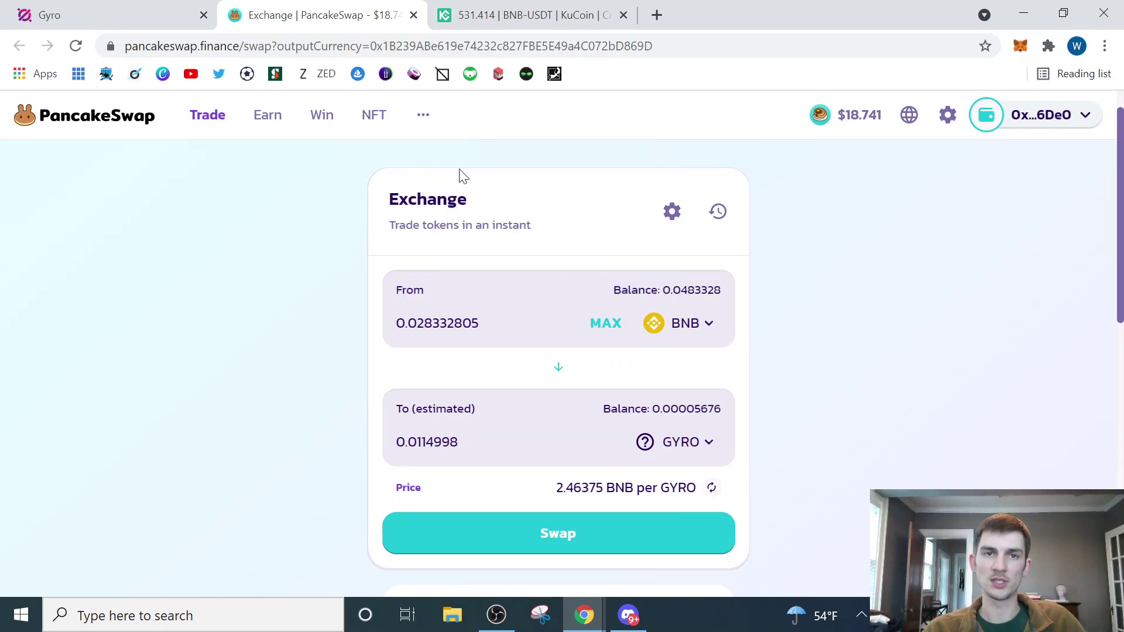
On Gyro's Stake page, fill the stake amount with Max, which gives 0 GYRO
{"action": "left_click", "coordinate": [98, 14]}
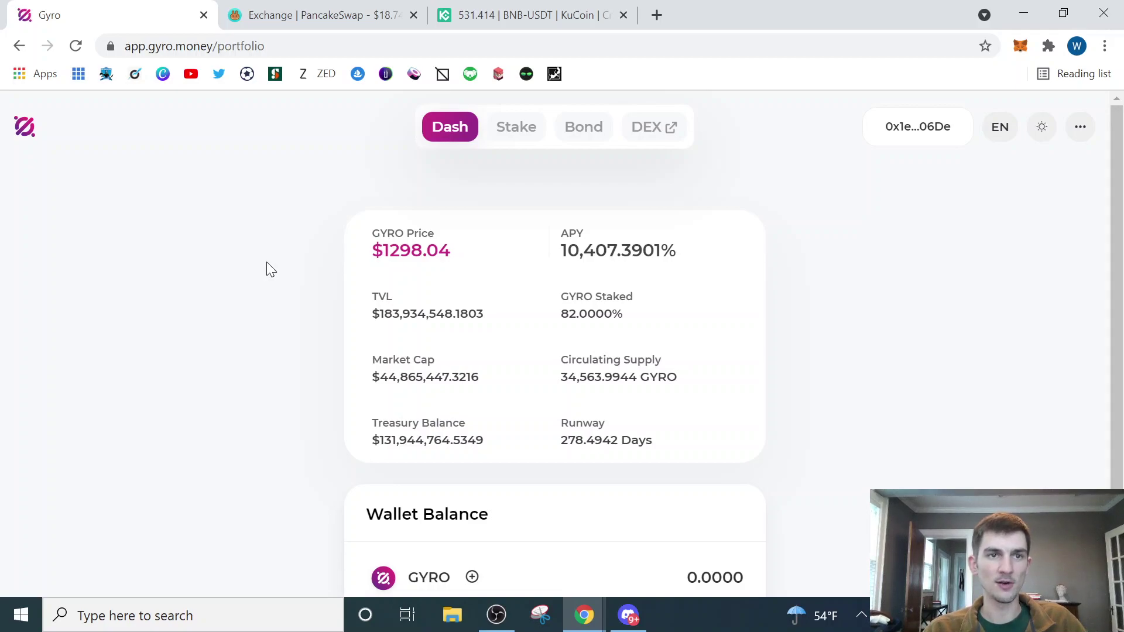
{"action": "left_click", "coordinate": [532, 148]}
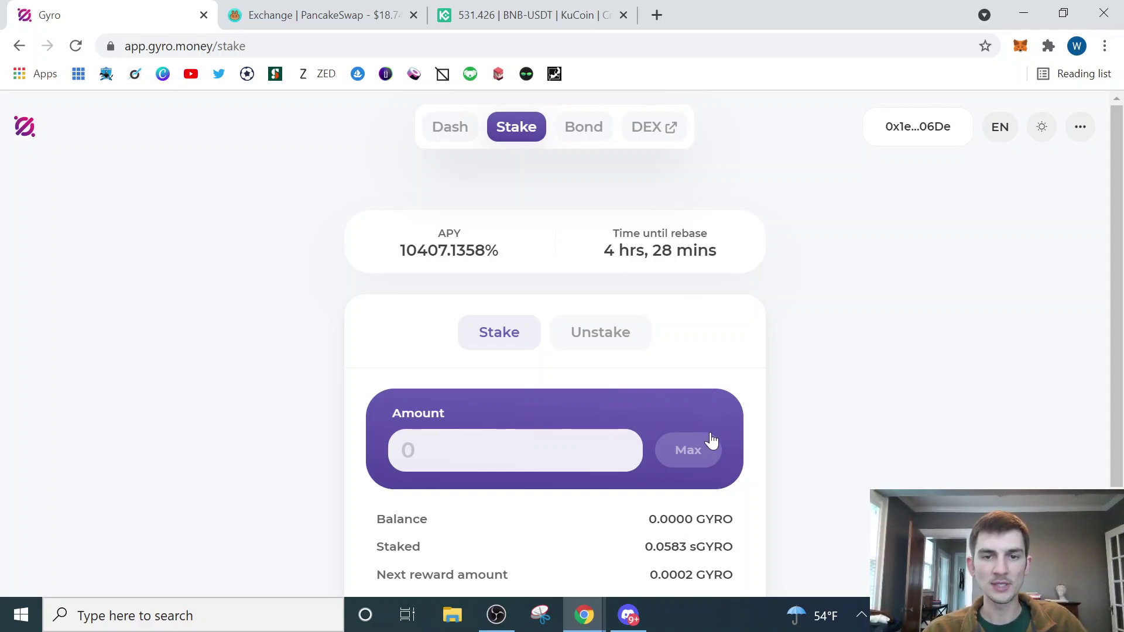
{"action": "left_click", "coordinate": [637, 451]}
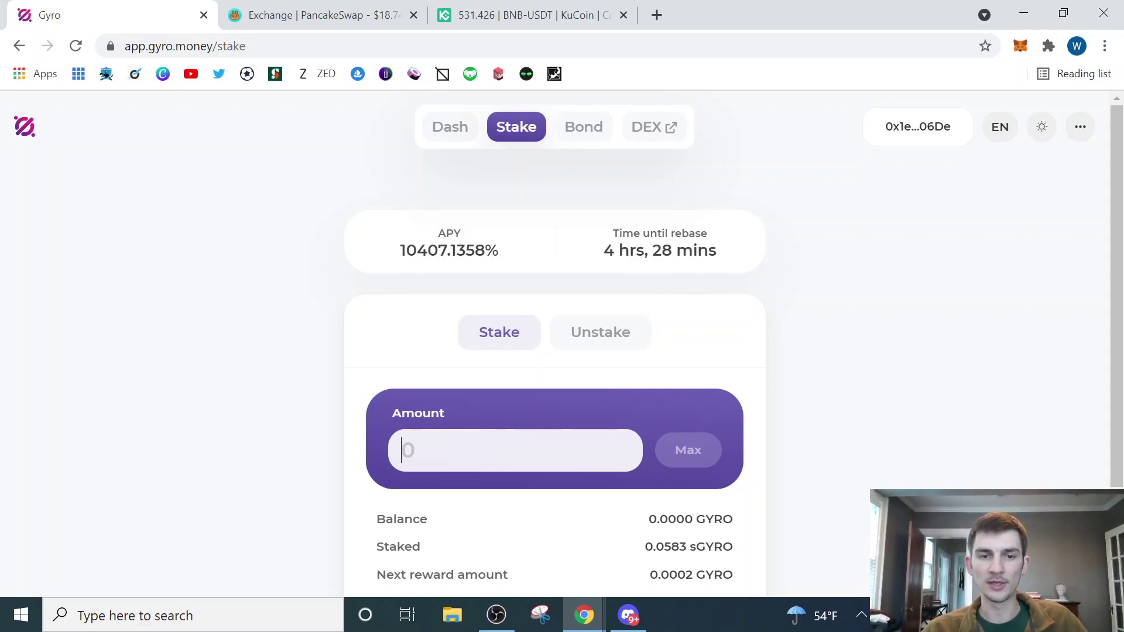
{"action": "left_click", "coordinate": [675, 462]}
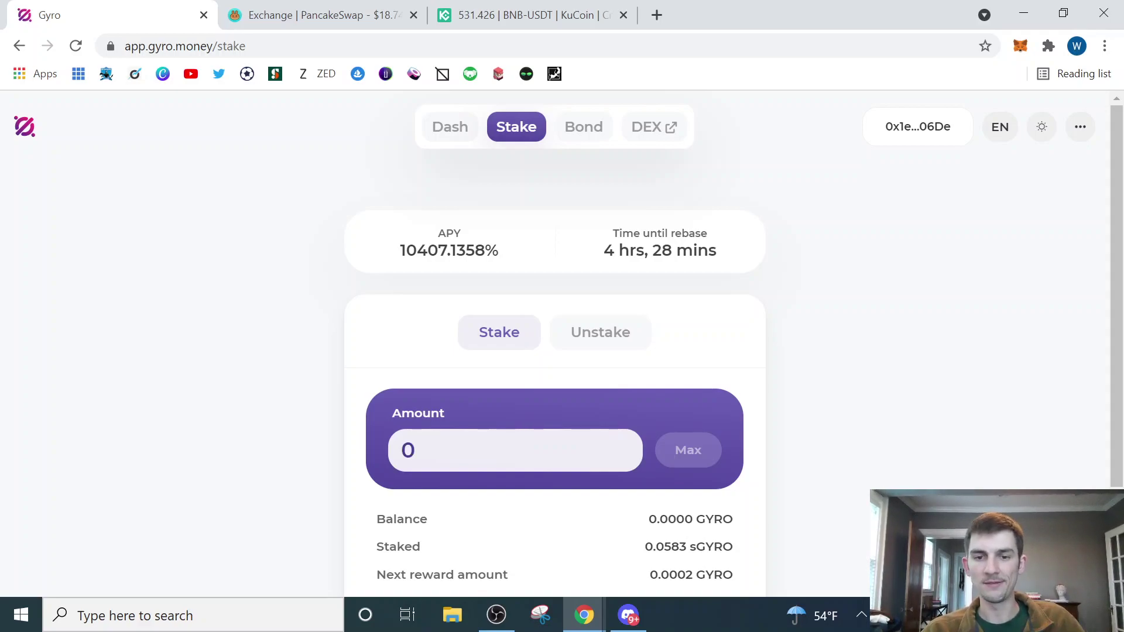
{"action": "scroll", "coordinate": [522, 468], "scroll_direction": "down", "scroll_amount": 1}
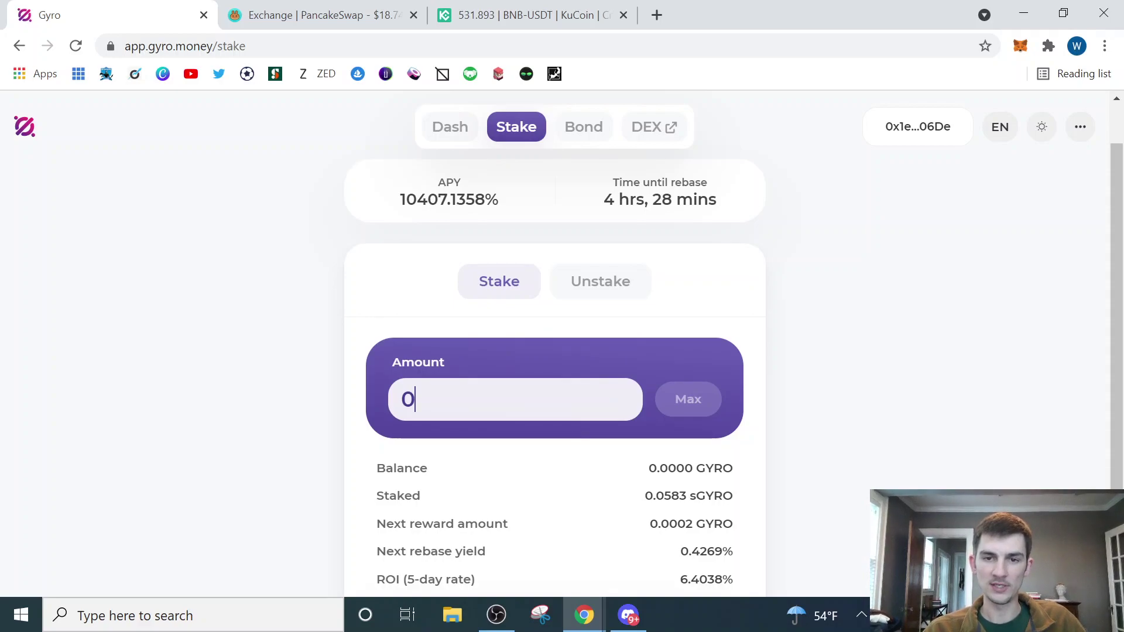
{"action": "scroll", "coordinate": [460, 512], "scroll_direction": "down", "scroll_amount": 1}
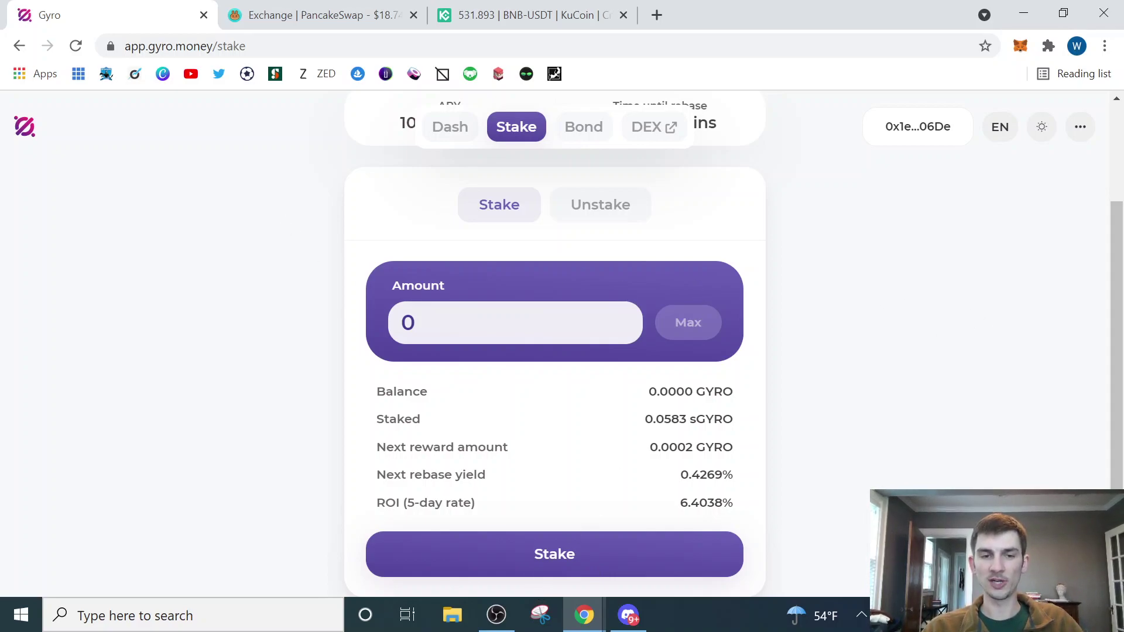
{"action": "left_click_drag", "start_coordinate": [393, 391], "coordinate": [524, 416]}
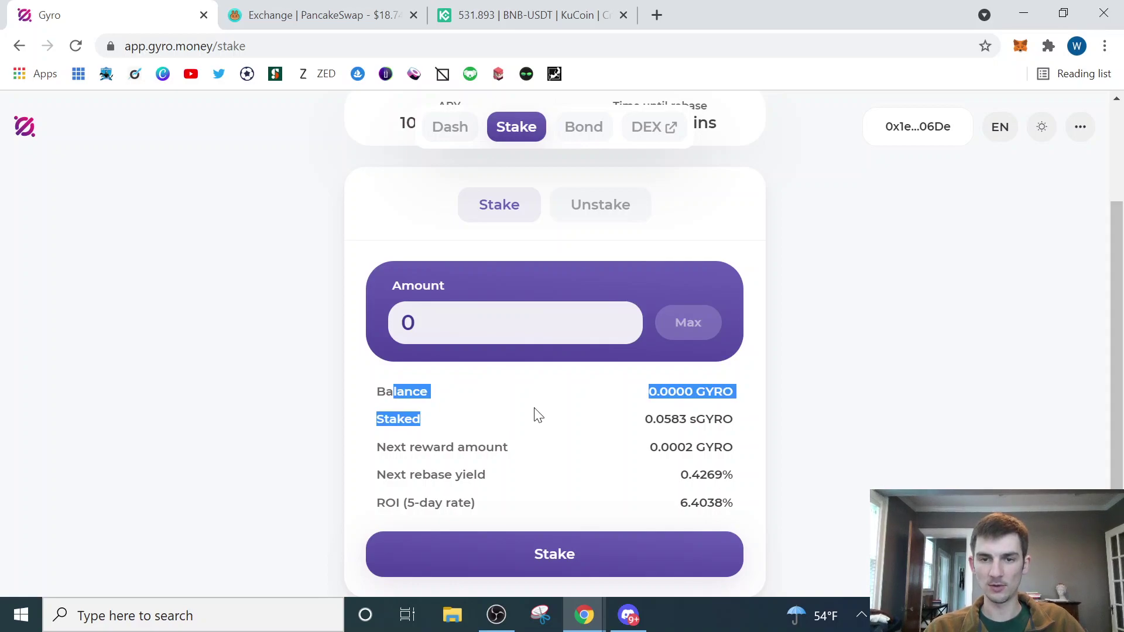
{"action": "left_click", "coordinate": [569, 432]}
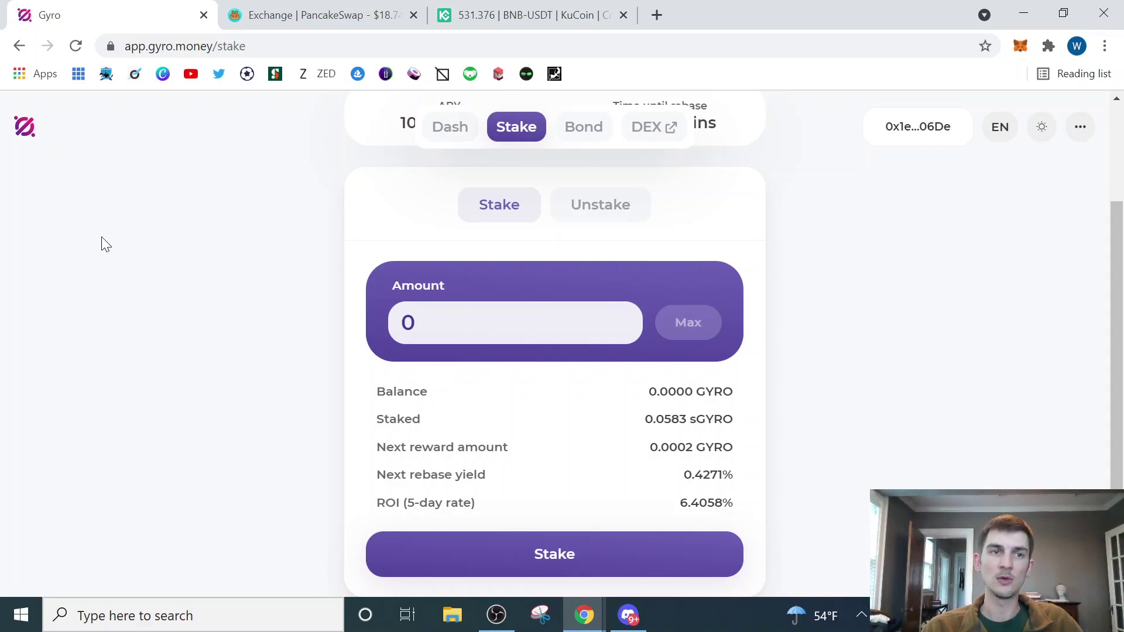
Reload the Stake page and check that 0.0583 sGYRO is still staked
{"action": "left_click", "coordinate": [75, 46]}
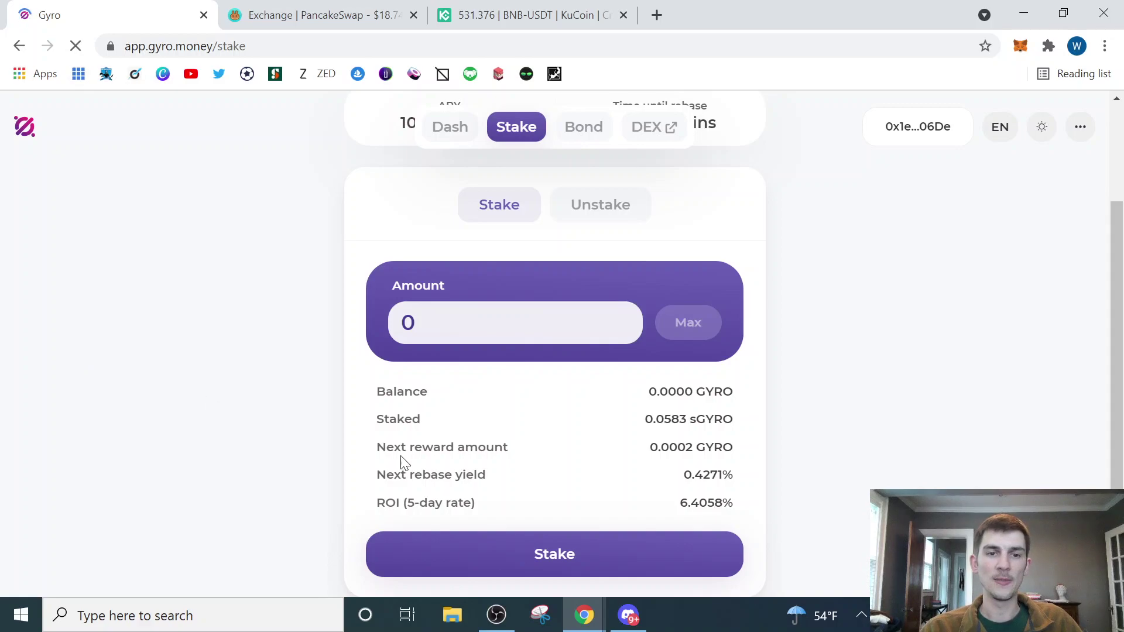
{"action": "scroll", "coordinate": [457, 427], "scroll_direction": "down", "scroll_amount": 2}
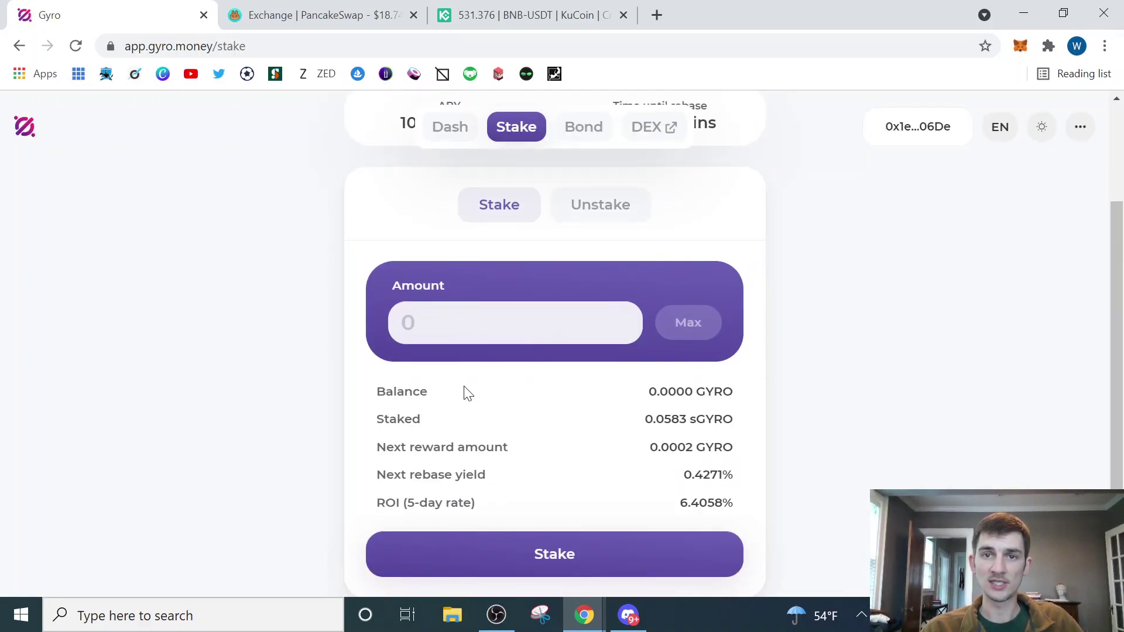
{"action": "left_click_drag", "start_coordinate": [426, 439], "coordinate": [644, 420]}
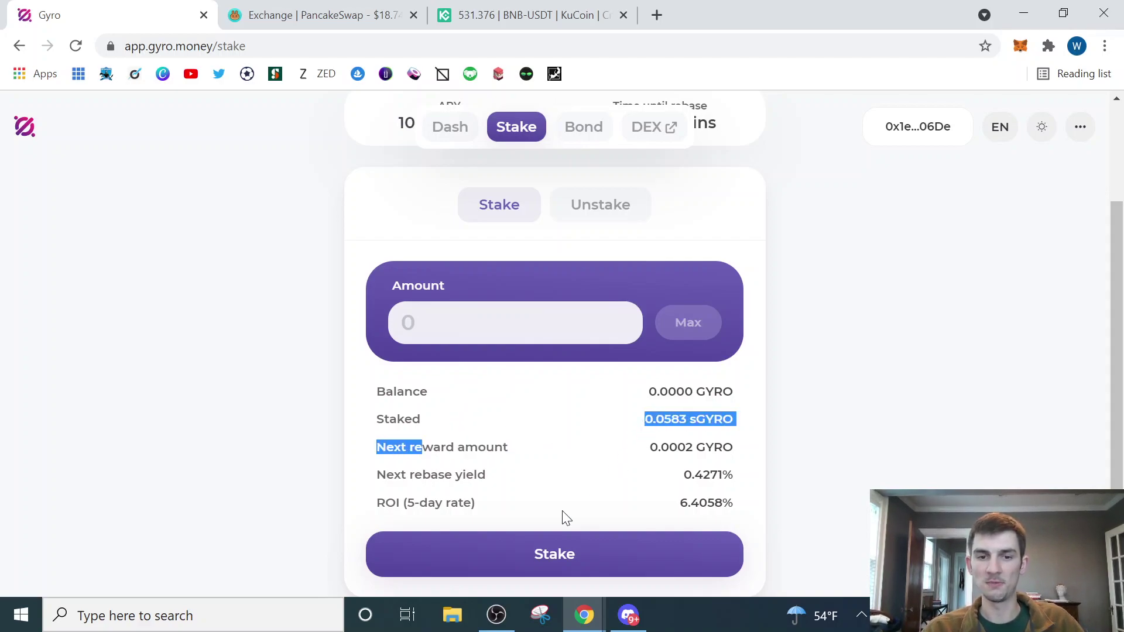
{"action": "left_click", "coordinate": [574, 500]}
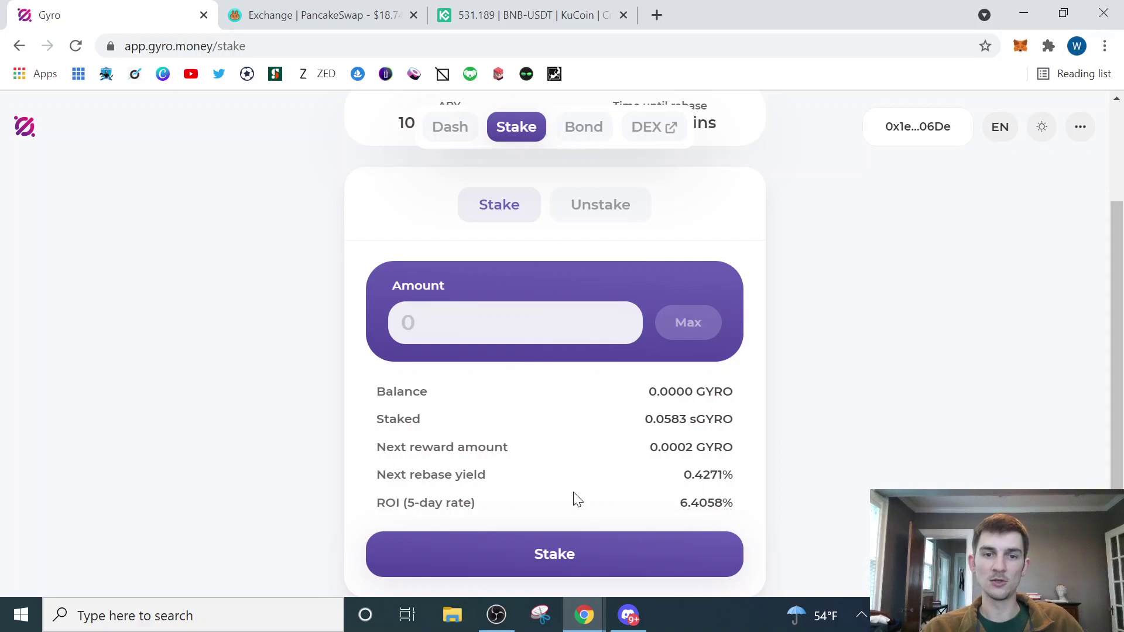